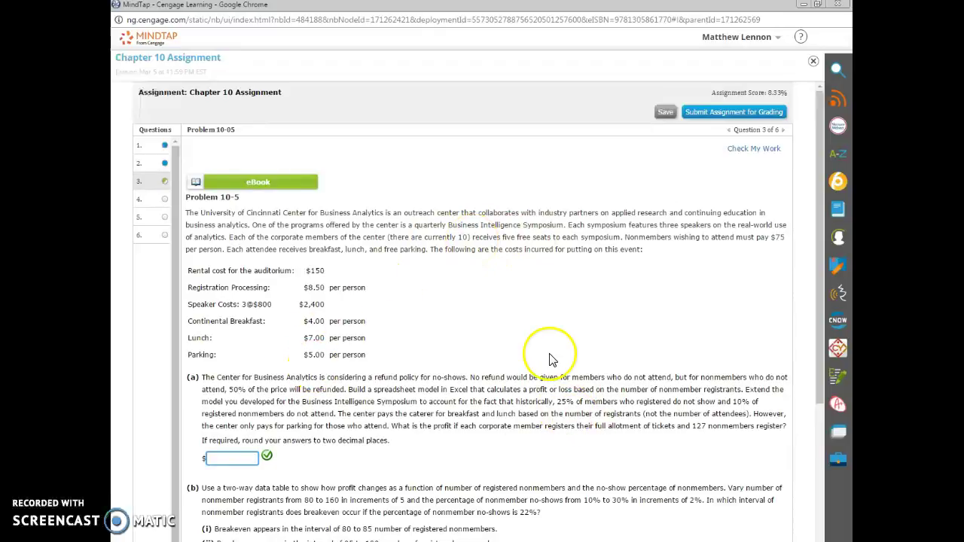
Examine the nonmember price, registrant count and the 25% and 10% no-show rates in Problem 10-5, part (a).
{"action": "left_click_drag", "start_coordinate": [686, 427], "coordinate": [710, 427]}
{"action": "left_click", "coordinate": [710, 427]}
{"action": "left_click_drag", "start_coordinate": [773, 239], "coordinate": [788, 237]}
{"action": "left_click", "coordinate": [704, 281]}
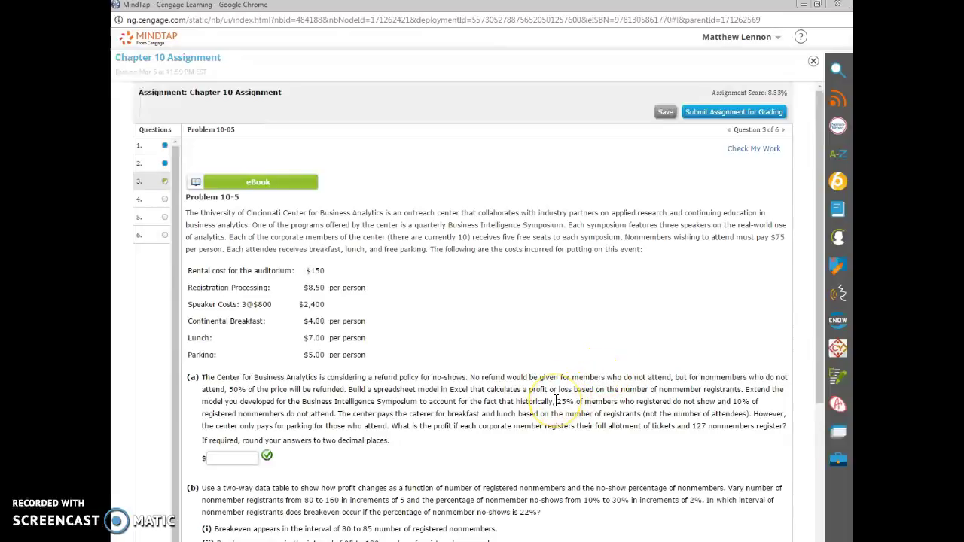
{"action": "left_click_drag", "start_coordinate": [556, 401], "coordinate": [575, 400]}
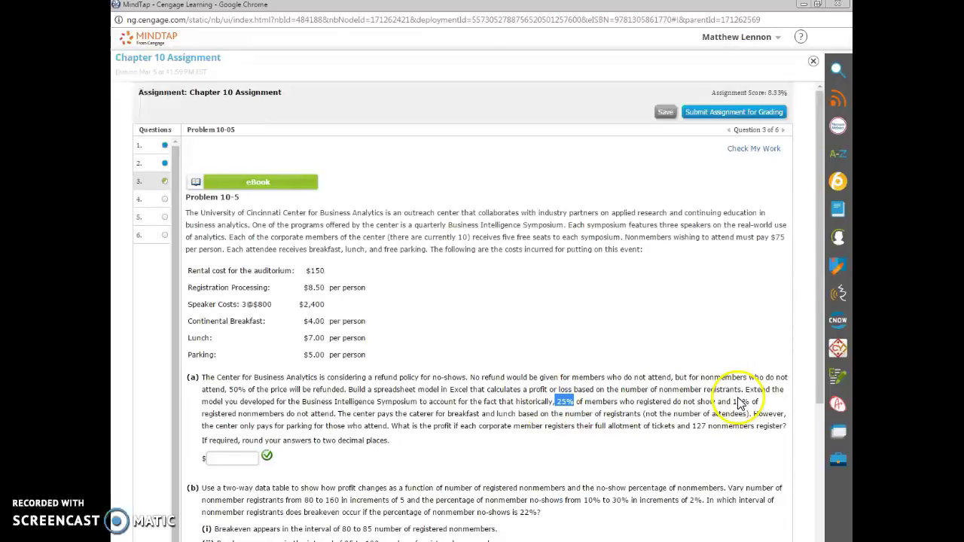
{"action": "left_click_drag", "start_coordinate": [733, 401], "coordinate": [751, 401]}
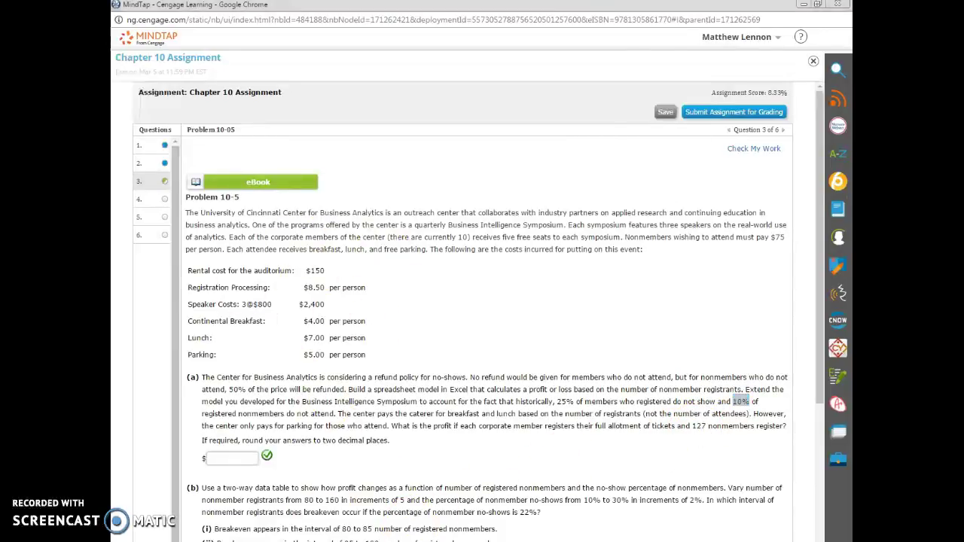
Switch to the Excel workbook and review the fixed cost, per-person cost and registrant count cells.
{"action": "key", "text": "alt+Tab"}
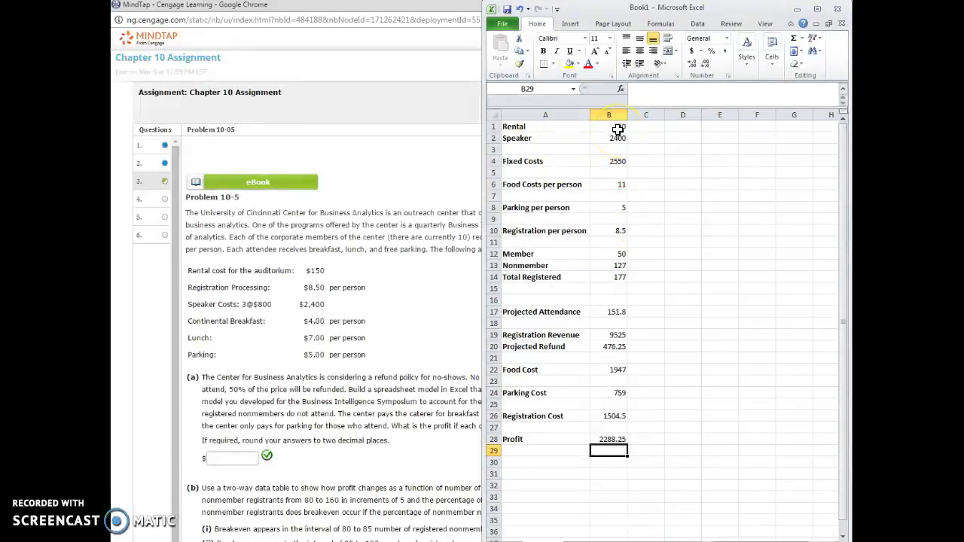
{"action": "left_click", "coordinate": [612, 161]}
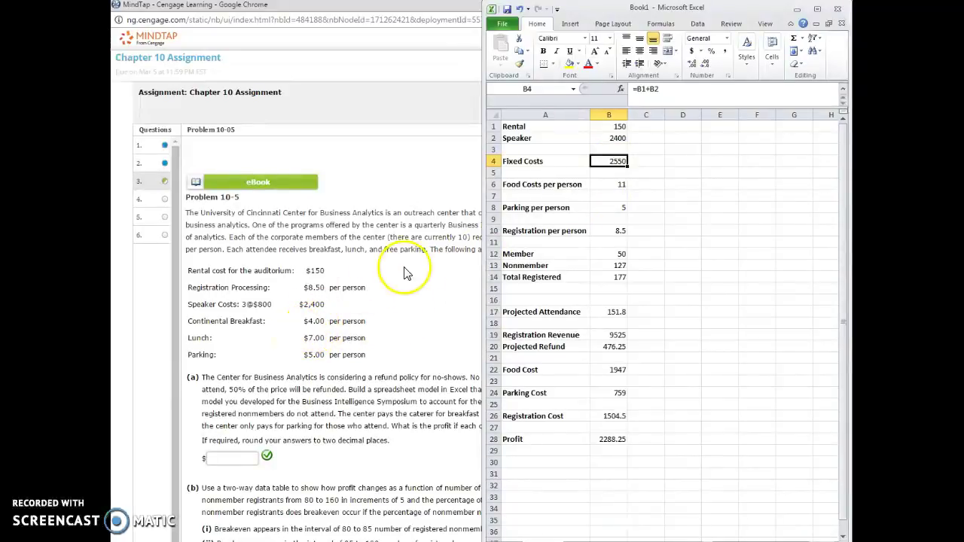
{"action": "left_click", "coordinate": [602, 185]}
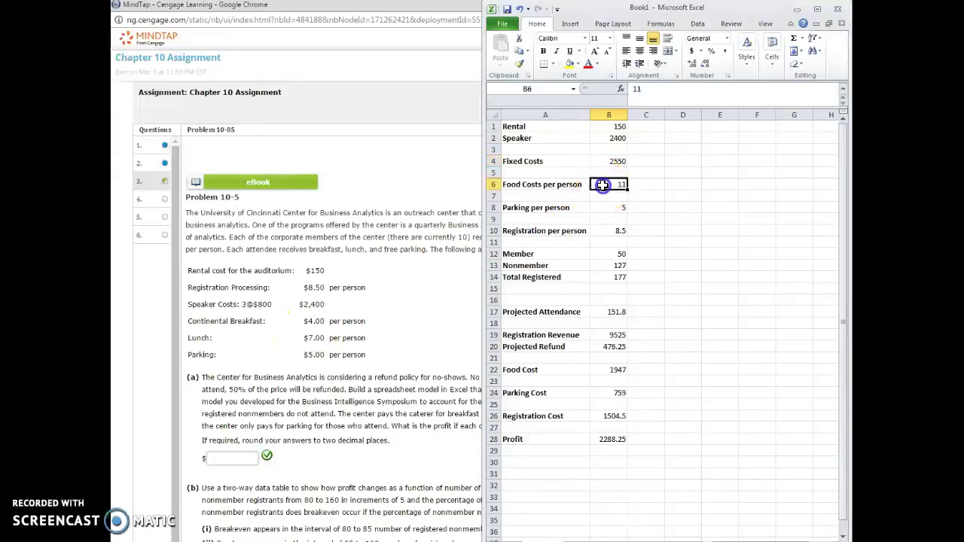
{"action": "left_click", "coordinate": [605, 209]}
{"action": "left_click", "coordinate": [603, 232]}
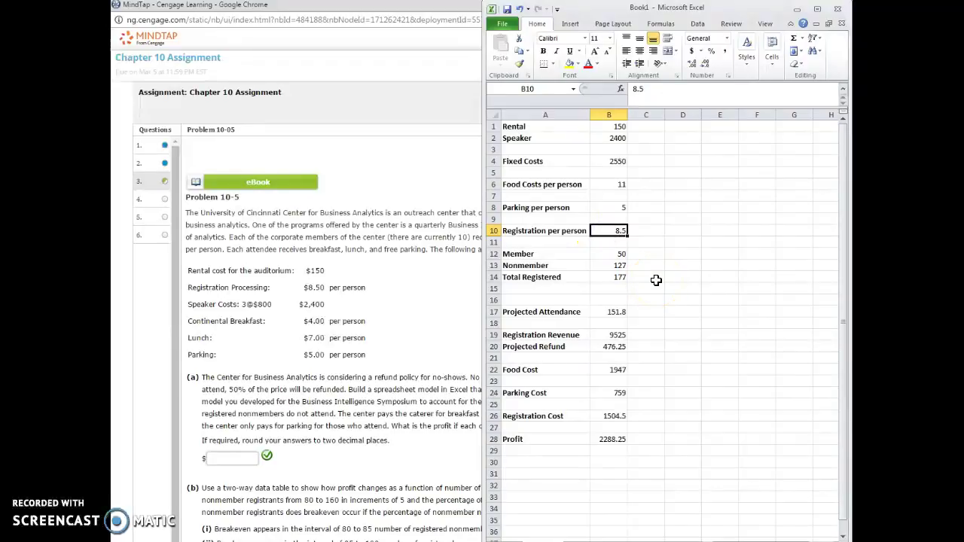
{"action": "left_click", "coordinate": [600, 254]}
{"action": "left_click", "coordinate": [601, 267]}
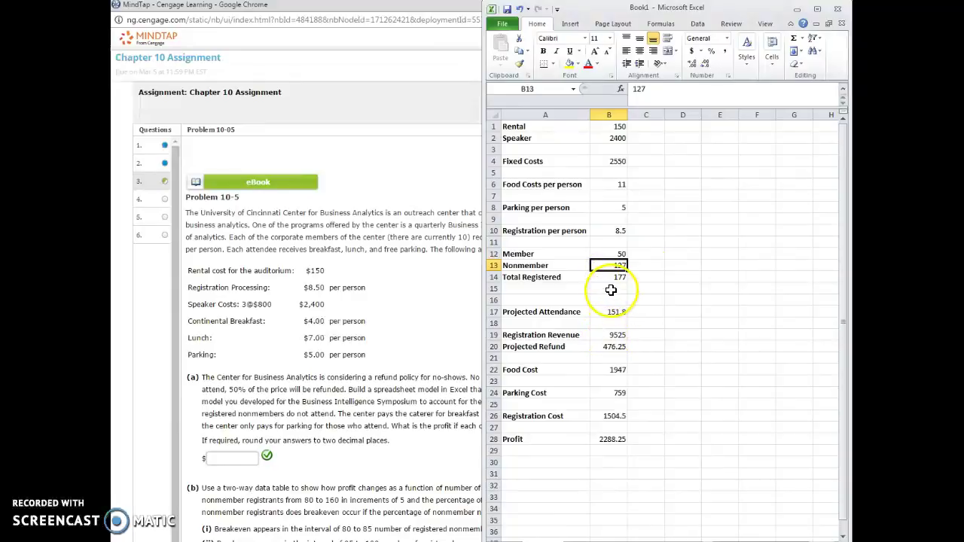
{"action": "left_click", "coordinate": [609, 279]}
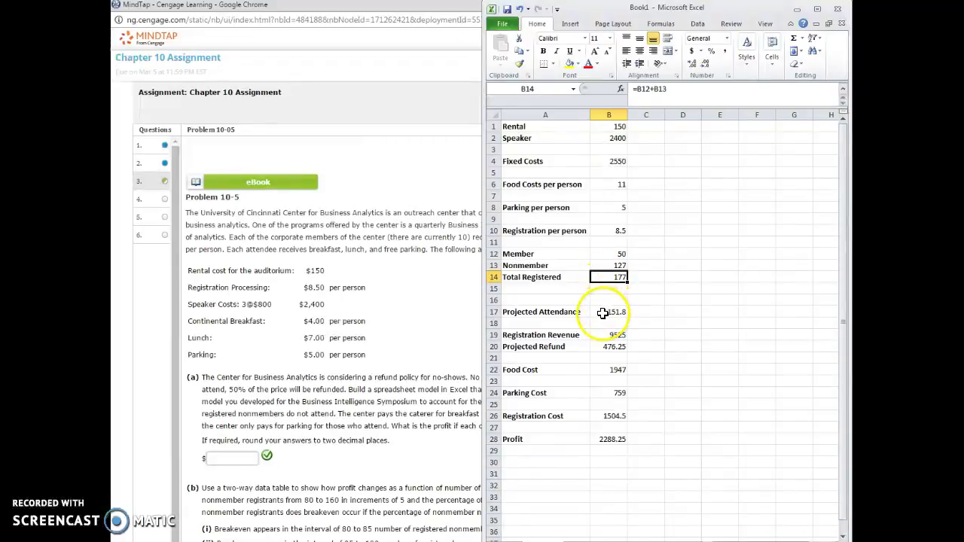
Review the formulas for projected attendance, registration revenue, projected refund, food, parking and registration costs, and profit.
{"action": "left_click", "coordinate": [611, 313]}
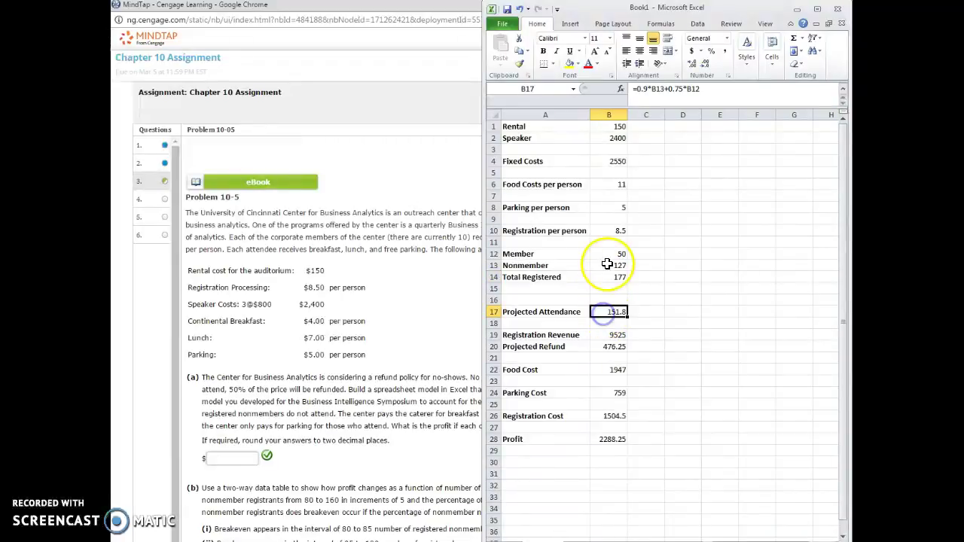
{"action": "left_click", "coordinate": [621, 336]}
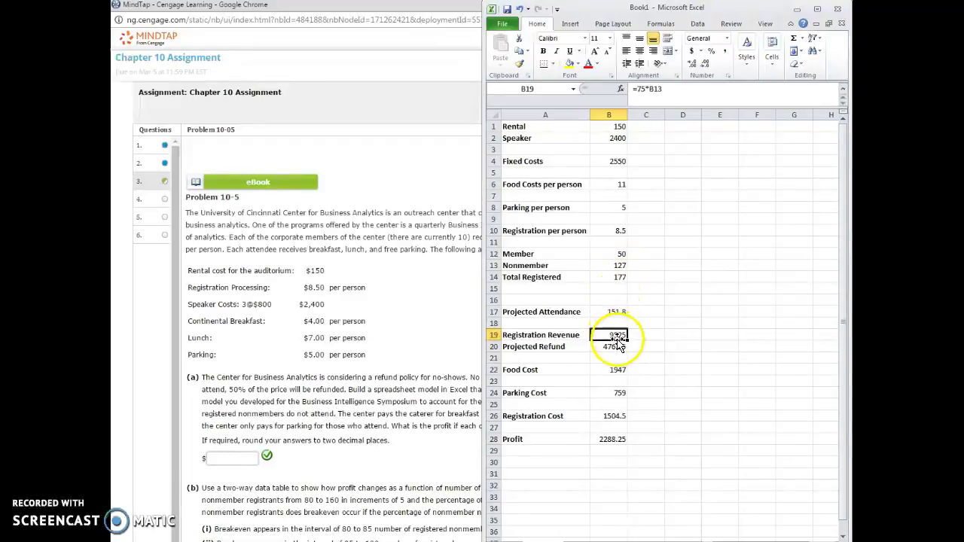
{"action": "left_click", "coordinate": [611, 371]}
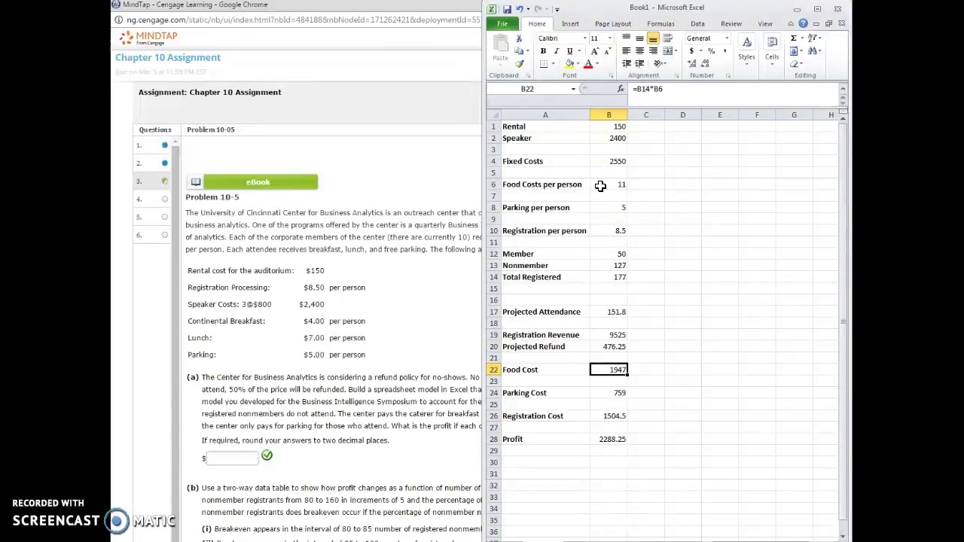
{"action": "left_click", "coordinate": [611, 416]}
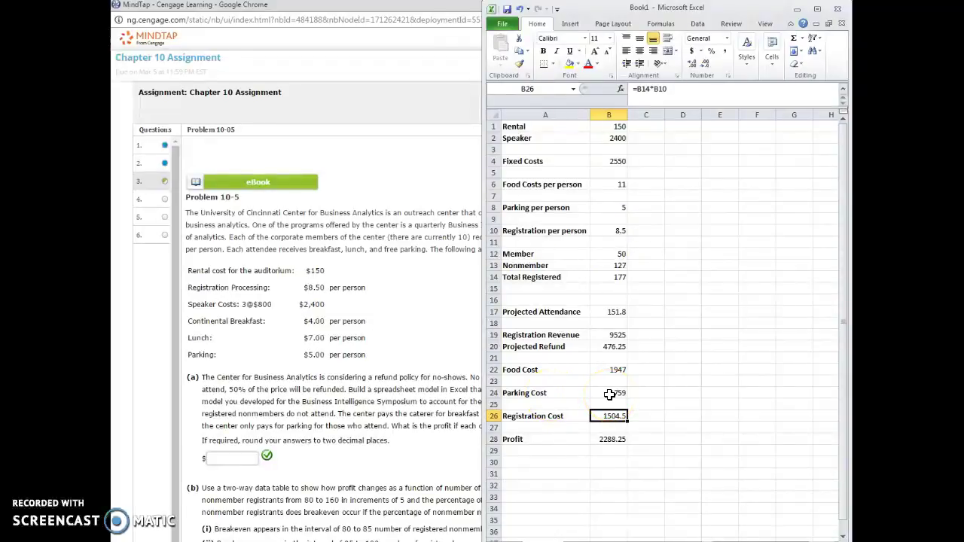
{"action": "double_click", "coordinate": [610, 393]}
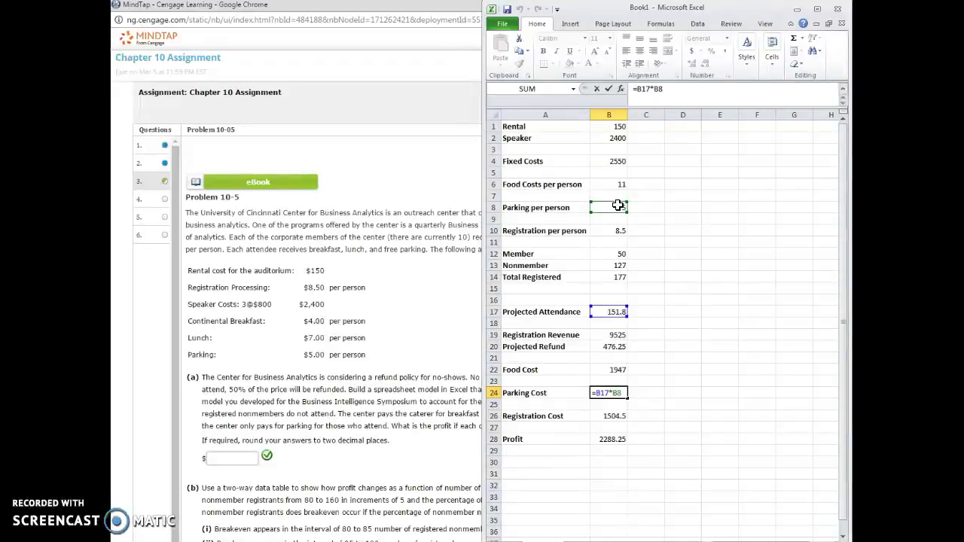
{"action": "left_click", "coordinate": [618, 205]}
{"action": "left_click", "coordinate": [610, 393]}
{"action": "left_click", "coordinate": [614, 347]}
{"action": "left_click", "coordinate": [614, 346]}
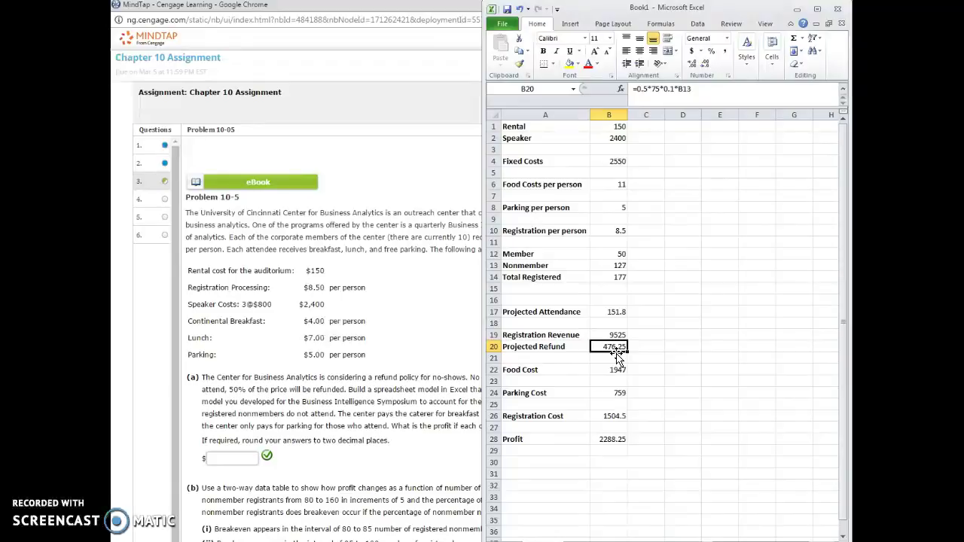
{"action": "left_click", "coordinate": [617, 439]}
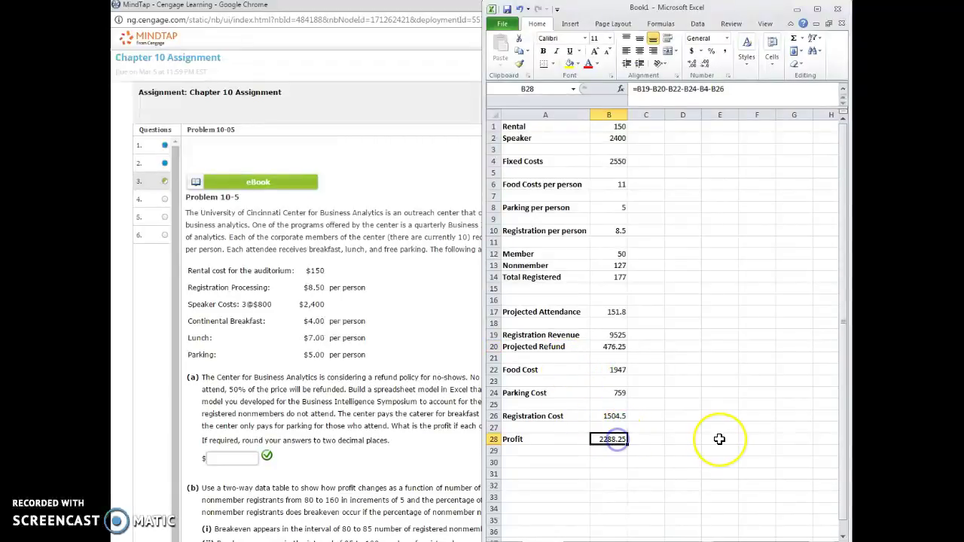
Fill the Registration Revenue value in B19 with light blue.
{"action": "left_click", "coordinate": [614, 337]}
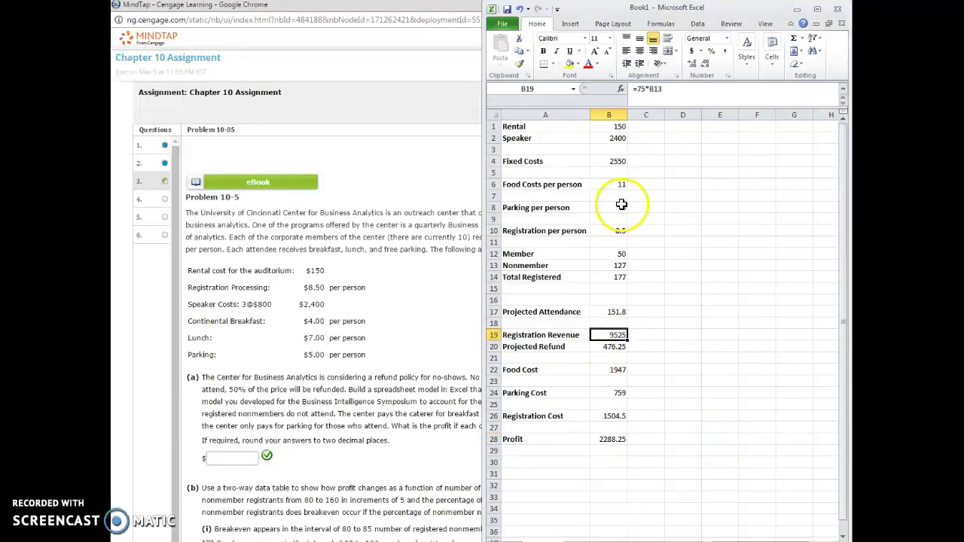
{"action": "left_click", "coordinate": [578, 64]}
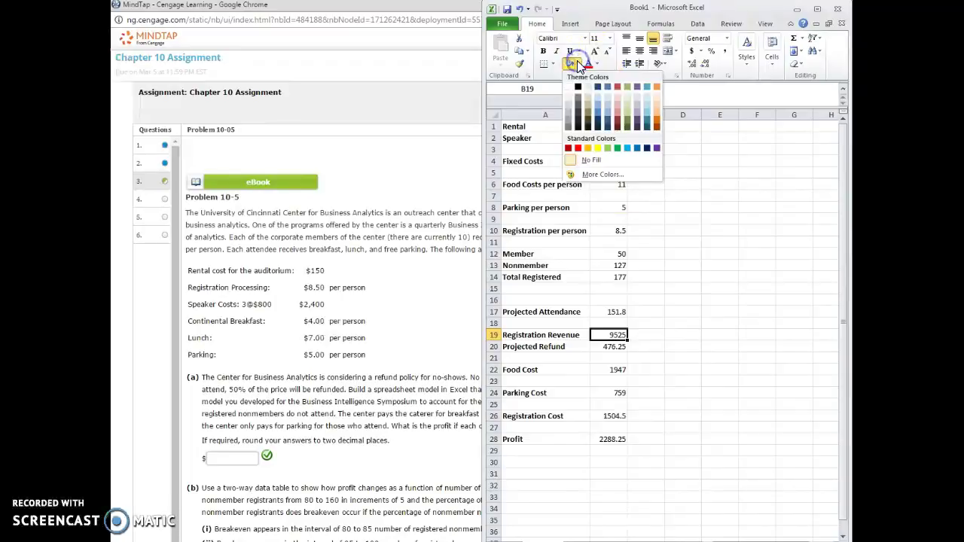
{"action": "left_click", "coordinate": [630, 149]}
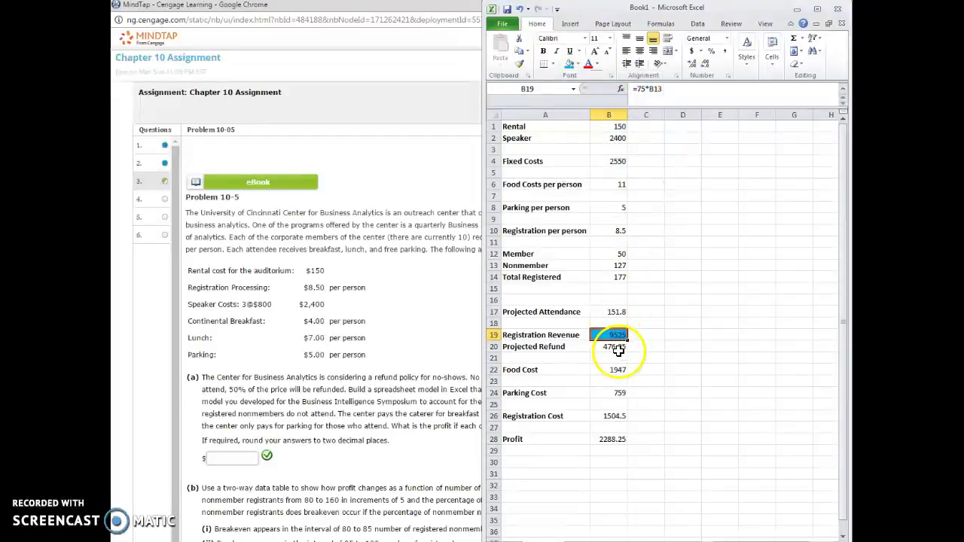
Fill the Fixed Costs value in B4 with red.
{"action": "left_click", "coordinate": [619, 160]}
{"action": "left_click", "coordinate": [599, 64]}
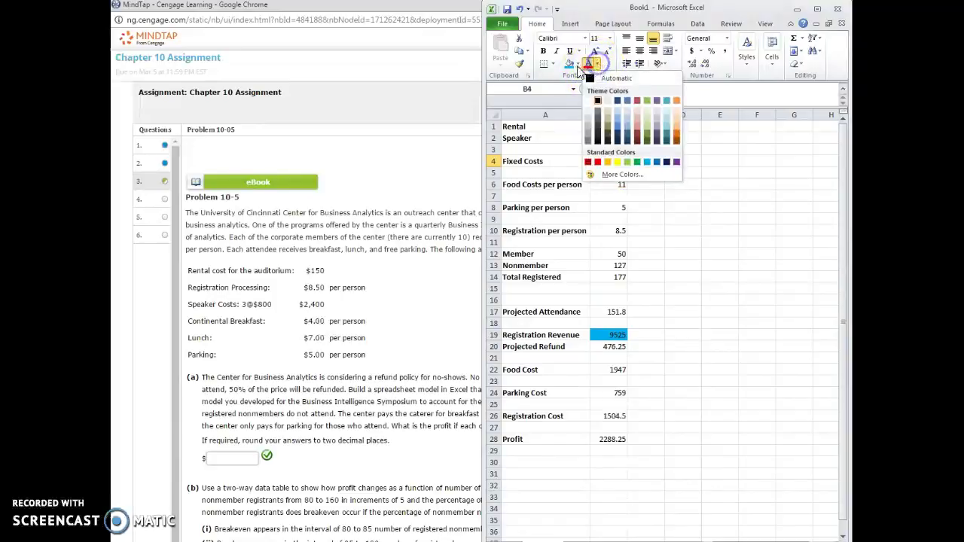
{"action": "left_click", "coordinate": [578, 64]}
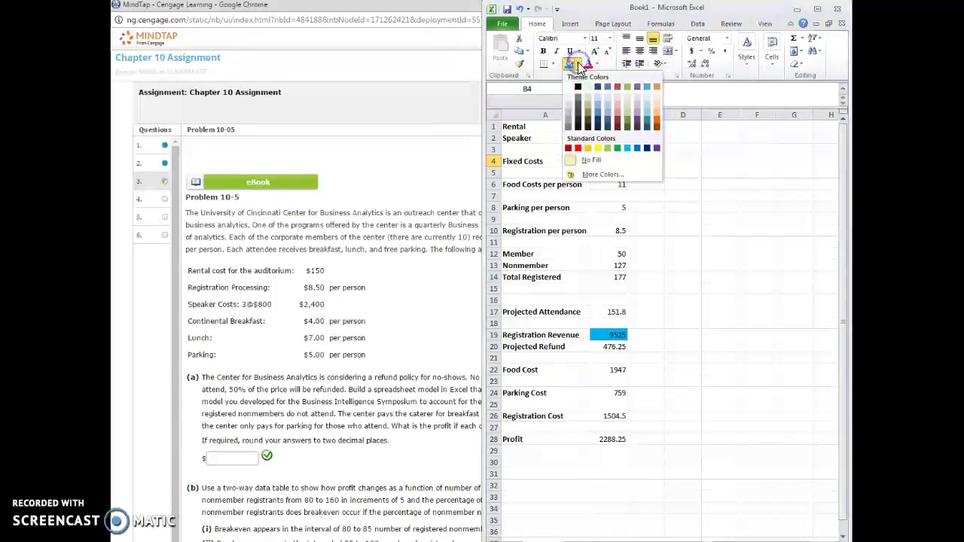
{"action": "left_click", "coordinate": [577, 148]}
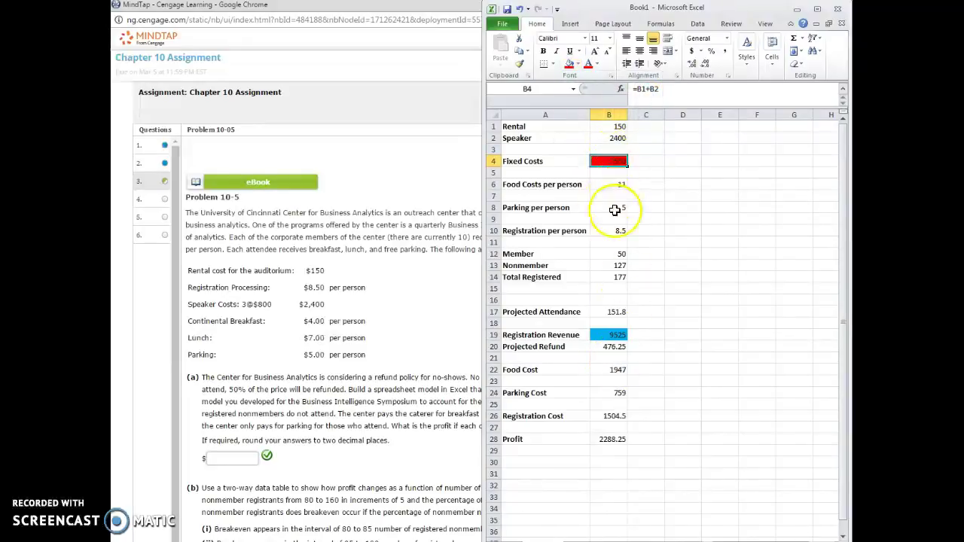
Apply the same red fill to the Projected Refund, Food Cost, Parking Cost and Registration Cost values in column B.
{"action": "left_click", "coordinate": [623, 353]}
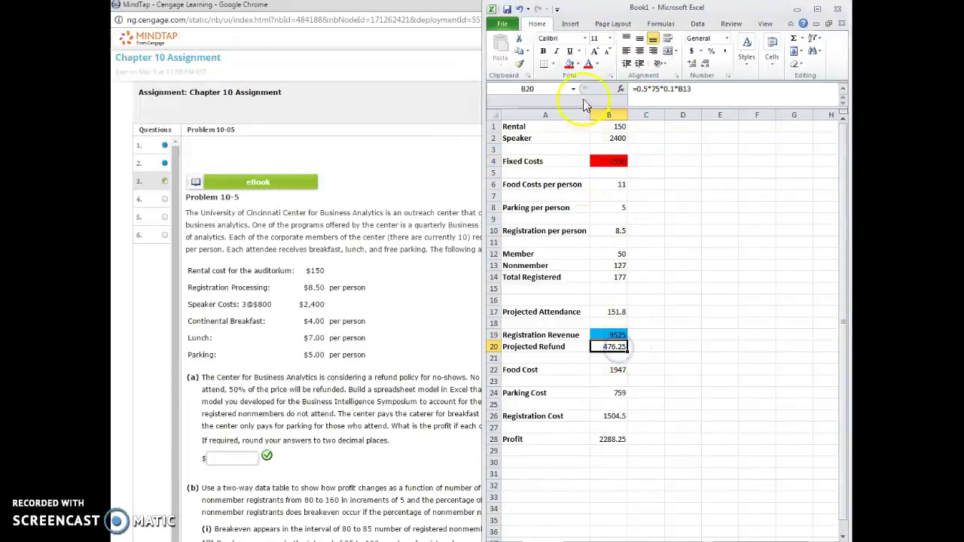
{"action": "left_click", "coordinate": [569, 64]}
{"action": "left_click", "coordinate": [614, 370]}
{"action": "left_click", "coordinate": [570, 64]}
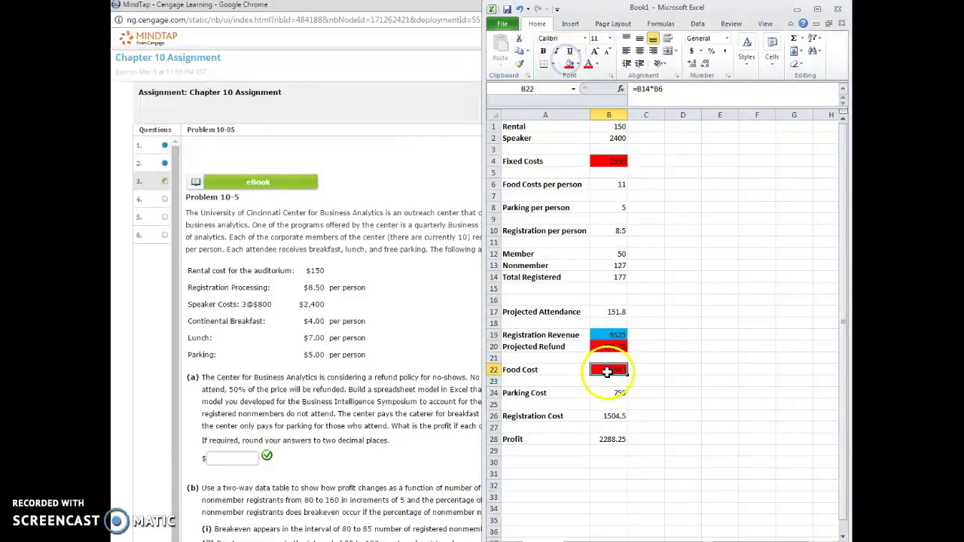
{"action": "left_click", "coordinate": [610, 394]}
{"action": "left_click", "coordinate": [569, 64]}
{"action": "left_click", "coordinate": [617, 417]}
{"action": "left_click", "coordinate": [567, 64]}
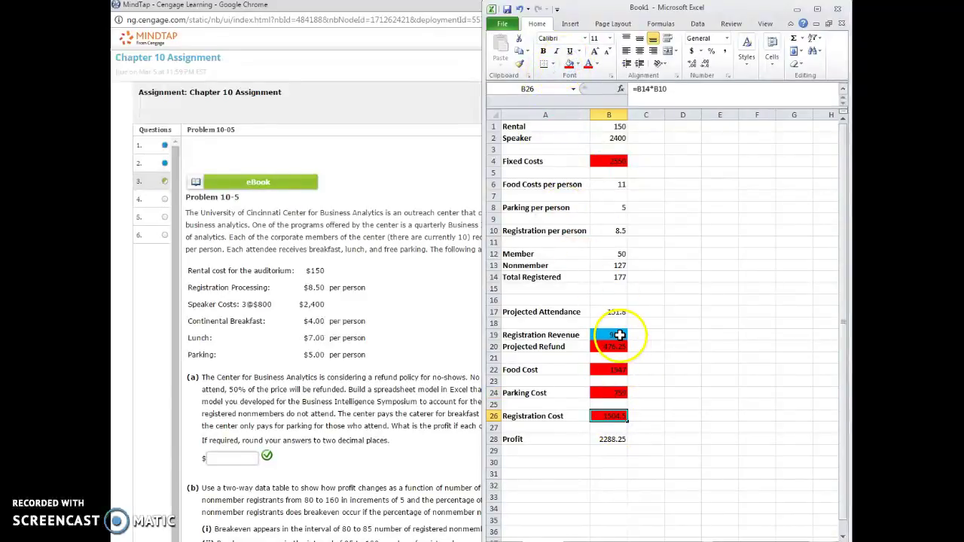
Add outside borders to the Profit value in B28.
{"action": "left_click", "coordinate": [614, 439]}
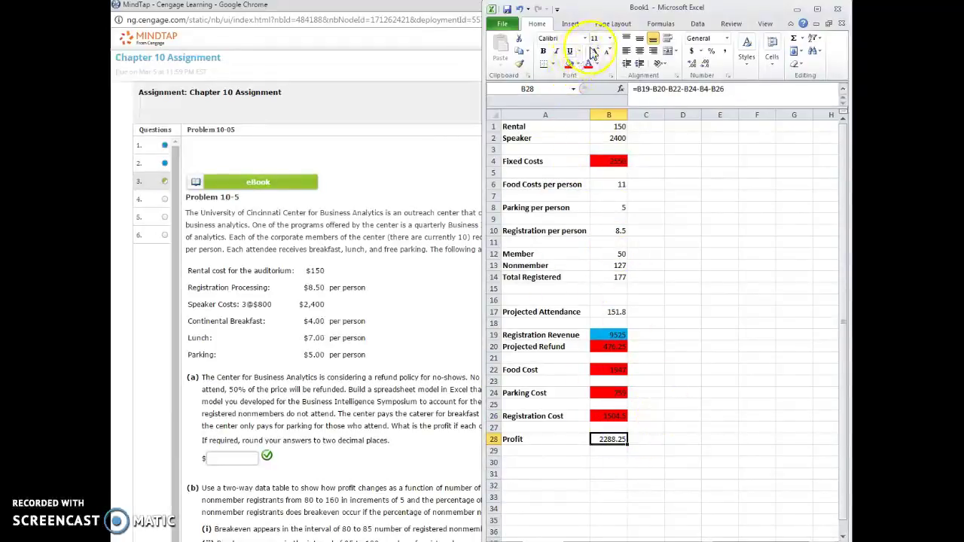
{"action": "left_click", "coordinate": [552, 65]}
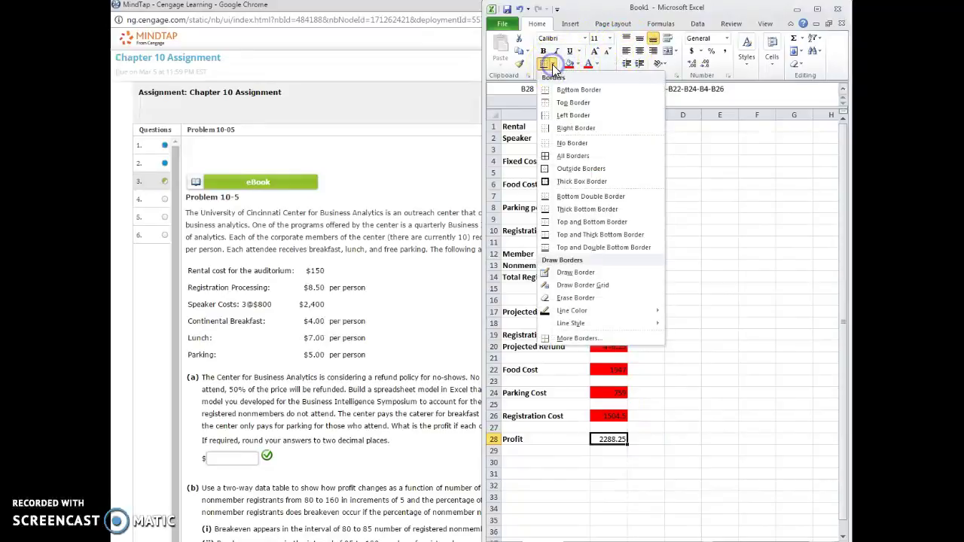
{"action": "left_click", "coordinate": [558, 169]}
{"action": "left_click", "coordinate": [685, 293]}
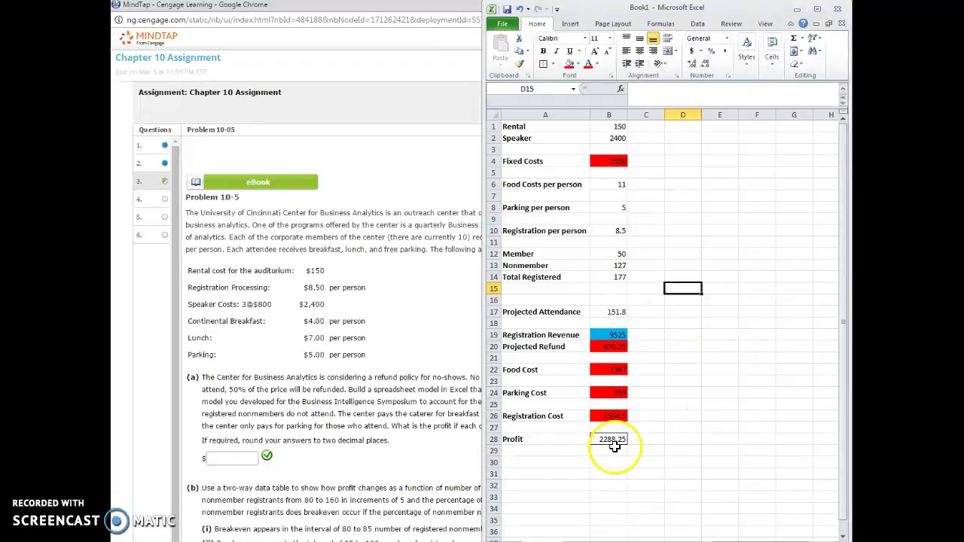
Enter the Profit value 2288.25 as the answer to part (a) of the assignment and check the work.
{"action": "left_click", "coordinate": [615, 336]}
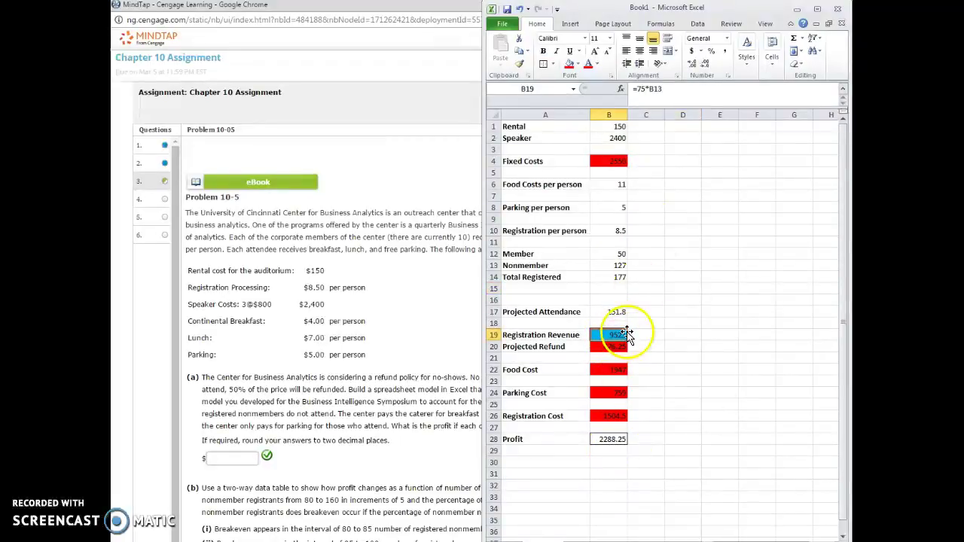
{"action": "left_click", "coordinate": [610, 440]}
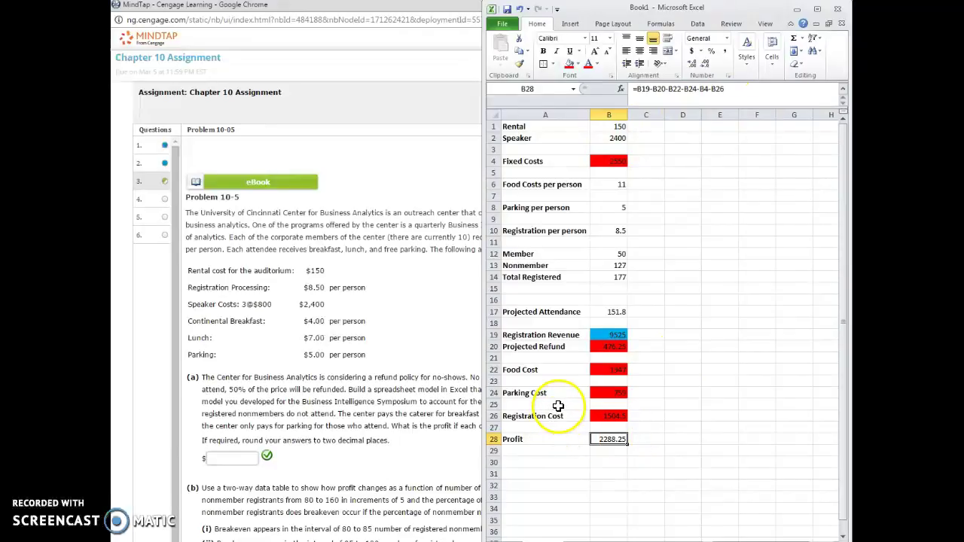
{"action": "left_click", "coordinate": [253, 457]}
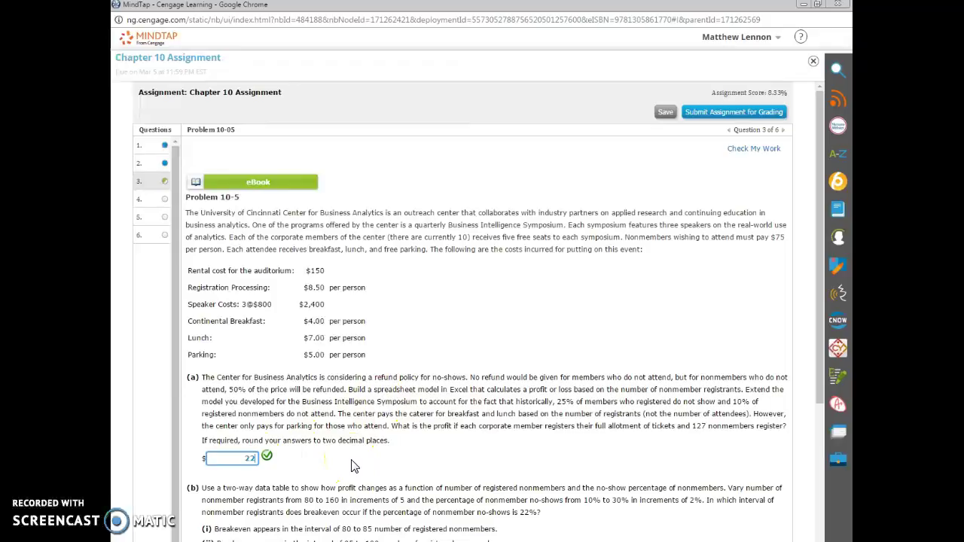
{"action": "left_click", "coordinate": [441, 398]}
{"action": "scroll", "coordinate": [445, 399], "scroll_direction": "down", "scroll_amount": 3}
{"action": "left_click", "coordinate": [746, 502]}
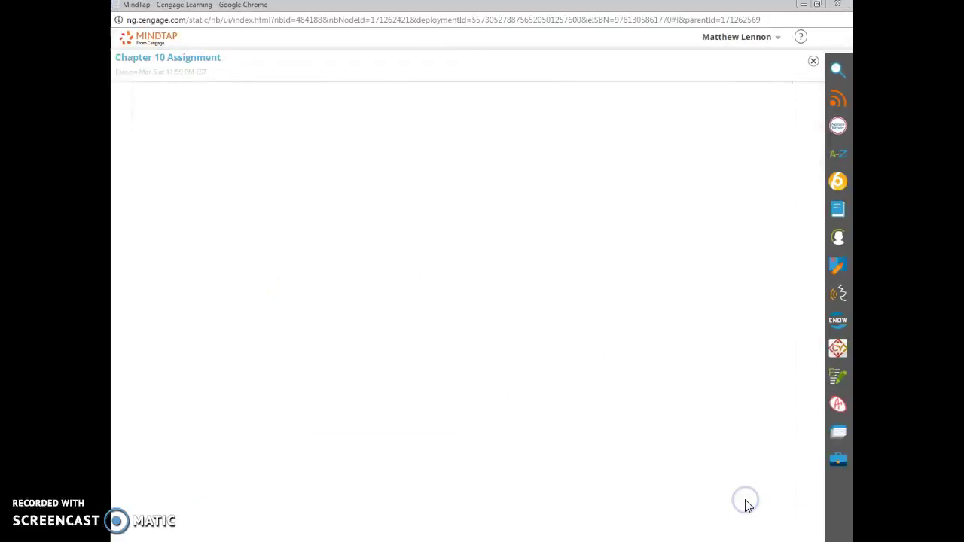
{"action": "scroll", "coordinate": [625, 407], "scroll_direction": "down", "scroll_amount": 4}
{"action": "scroll", "coordinate": [575, 355], "scroll_direction": "down", "scroll_amount": 1}
{"action": "scroll", "coordinate": [437, 338], "scroll_direction": "down", "scroll_amount": 1}
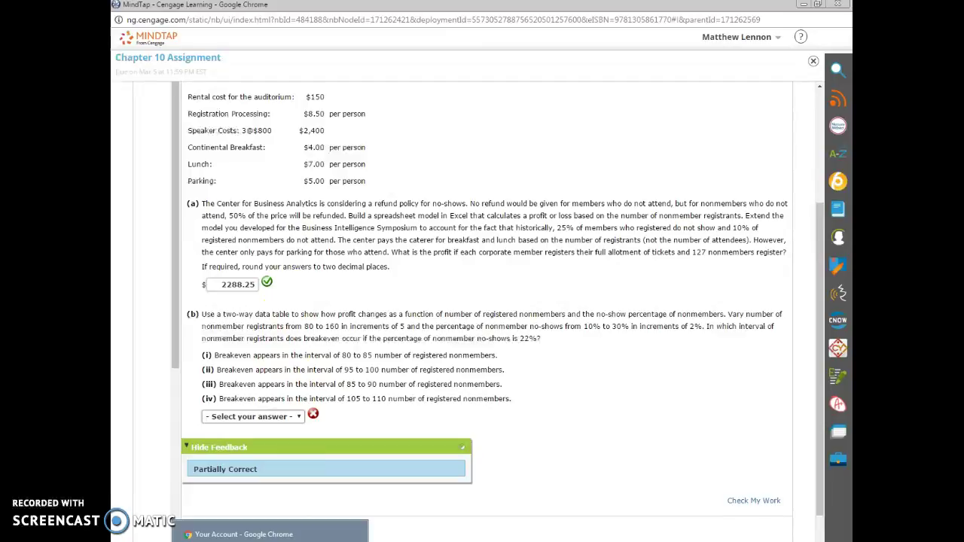
Switch to the Excel workbook, maximize its window and return to part (b) of the assignment.
{"action": "left_click", "coordinate": [211, 532]}
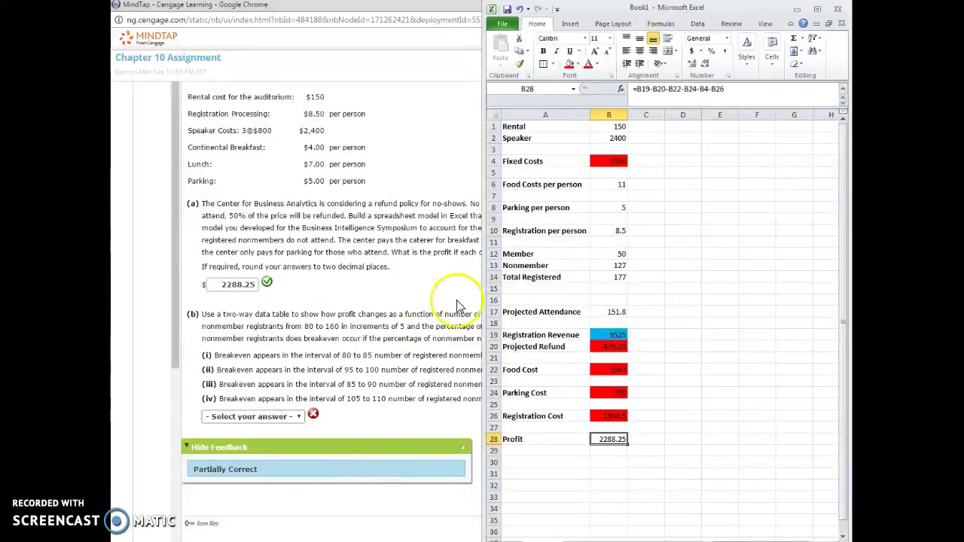
{"action": "left_click", "coordinate": [817, 8]}
{"action": "left_click", "coordinate": [416, 133]}
{"action": "key", "text": "alt+Tab"}
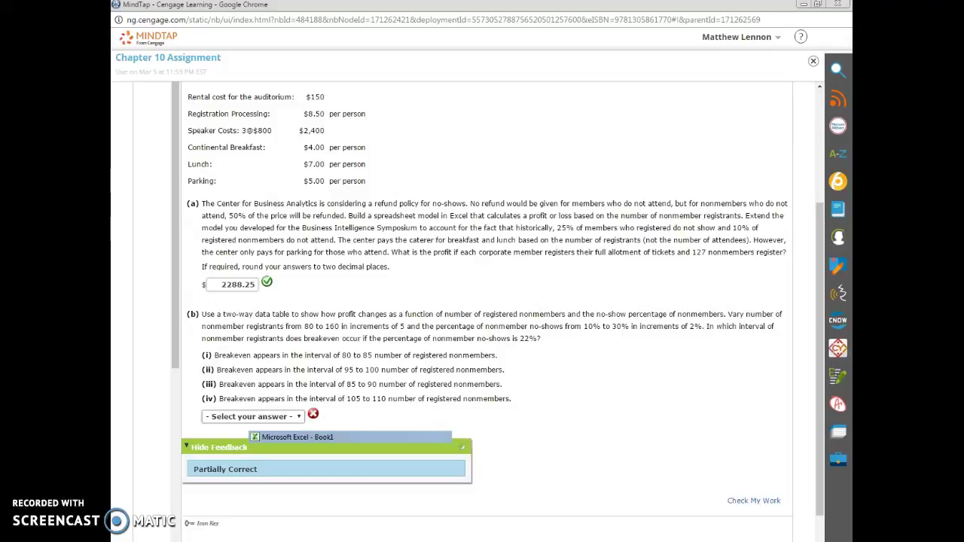
In the Excel workbook, fill G2:Q2 with no-show percentages from 0.1 to 0.3 in increments of 0.02.
{"action": "left_click", "coordinate": [298, 437]}
{"action": "type", "text": ".10"}
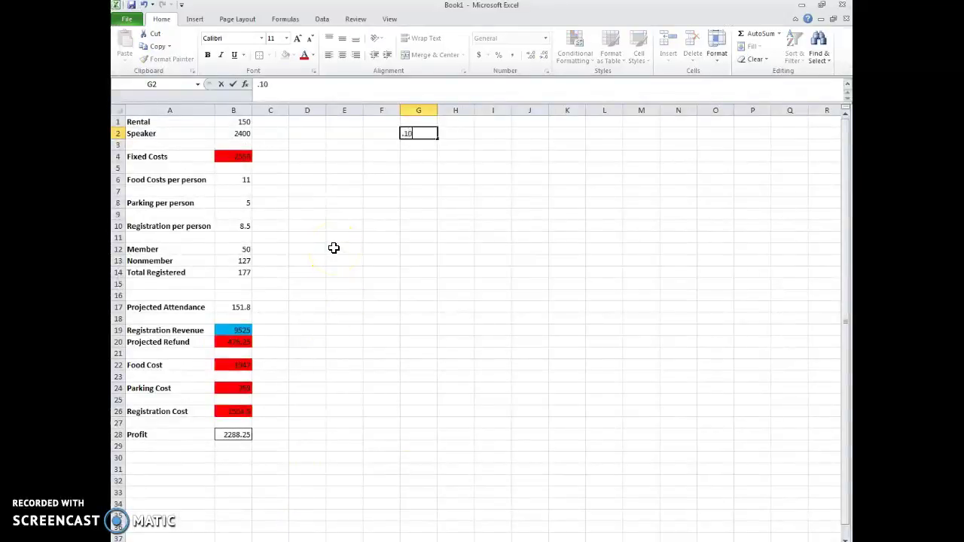
{"action": "key", "text": "Tab"}
{"action": "type", "text": "."}
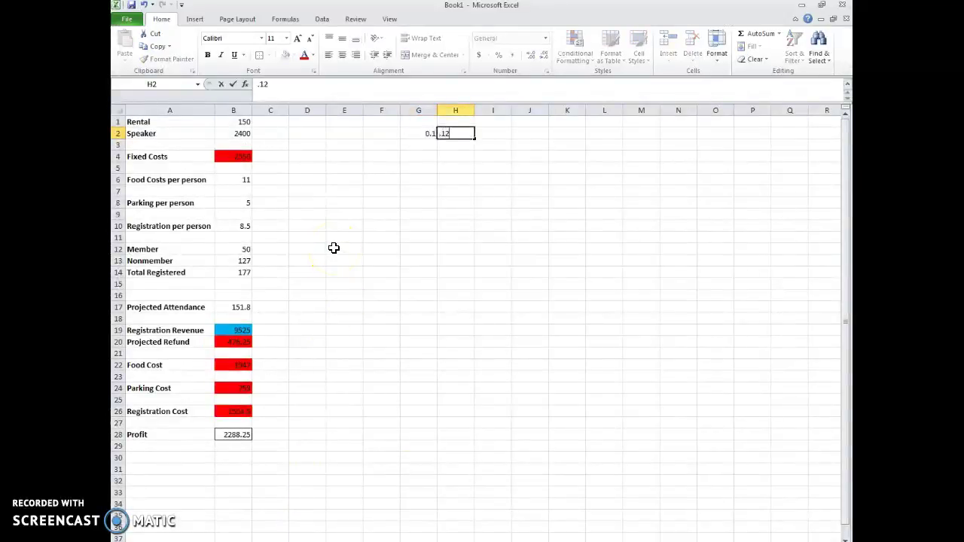
{"action": "key", "text": "Tab"}
{"action": "type", "text": ".14"}
{"action": "key", "text": "Tab"}
{"action": "type", "text": "."}
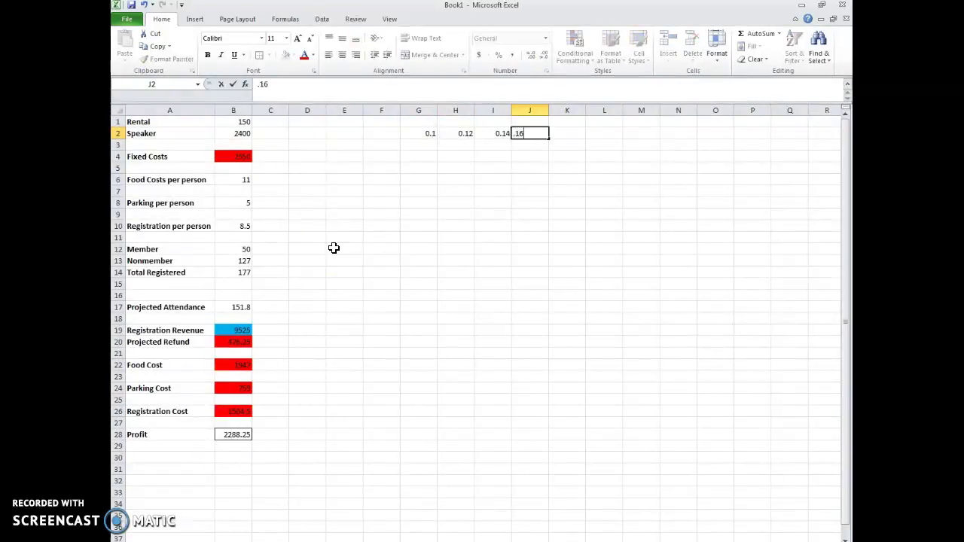
{"action": "left_click", "coordinate": [519, 139]}
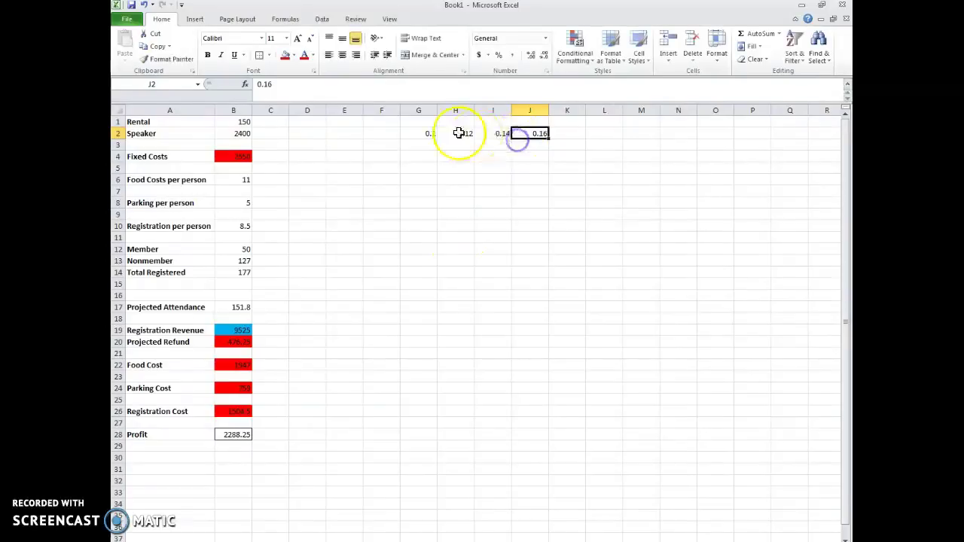
{"action": "left_click_drag", "start_coordinate": [428, 135], "coordinate": [793, 138]}
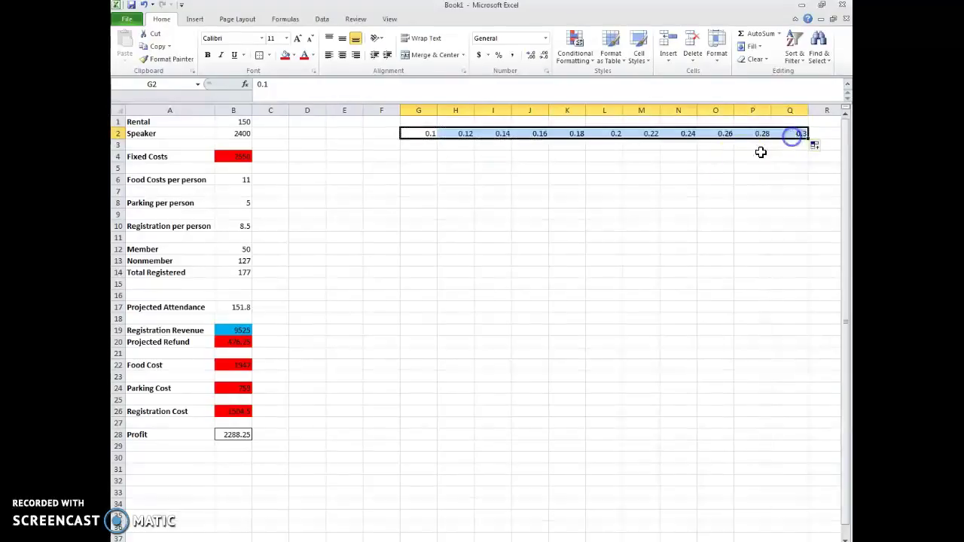
Label cell E2 "Percent No Show" and widen column E to fit the text.
{"action": "left_click", "coordinate": [344, 135]}
{"action": "double_click", "coordinate": [344, 135]}
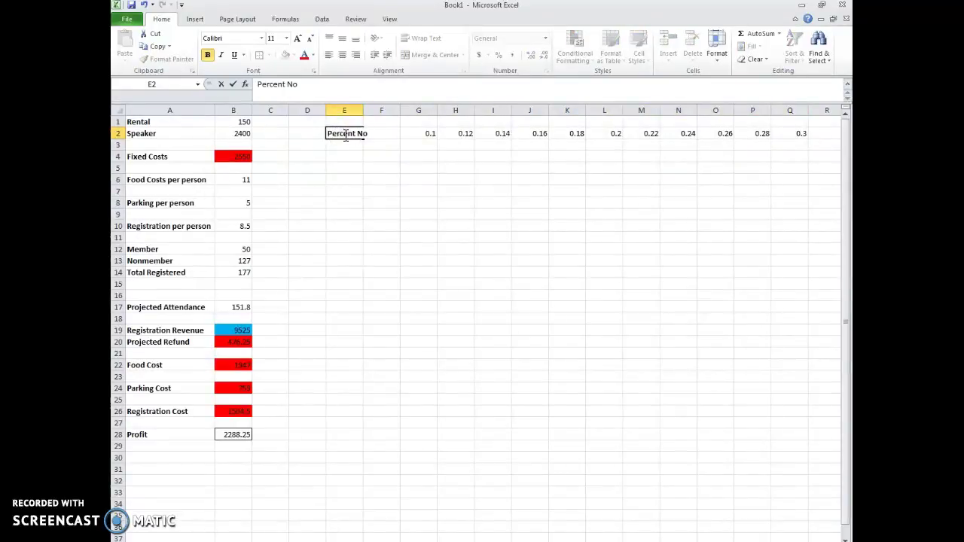
{"action": "type", "text": "Percent No Show"}
{"action": "key", "text": "Return"}
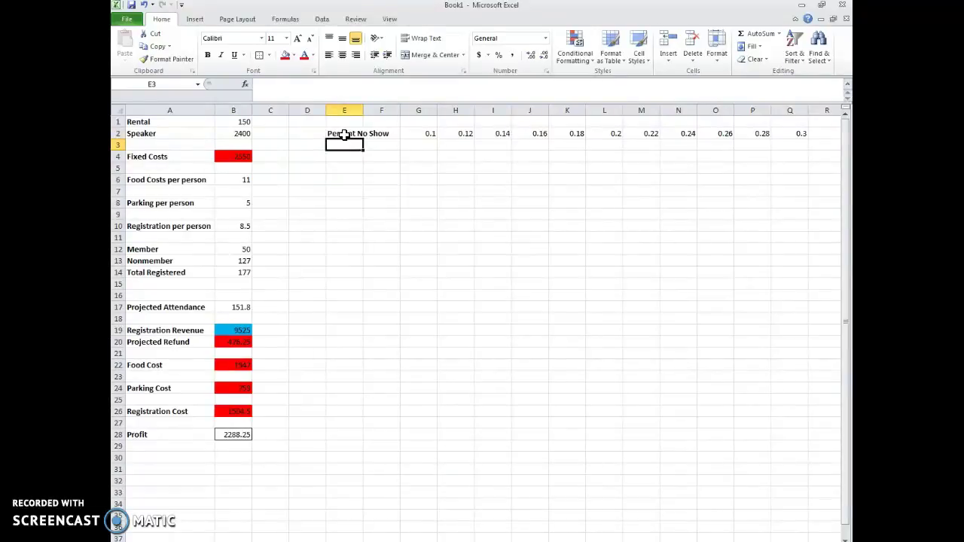
{"action": "left_click_drag", "start_coordinate": [363, 111], "coordinate": [399, 112]}
Enter the heading "Nonmembers" in F1 and widen column F to fit it.
{"action": "left_click", "coordinate": [426, 123]}
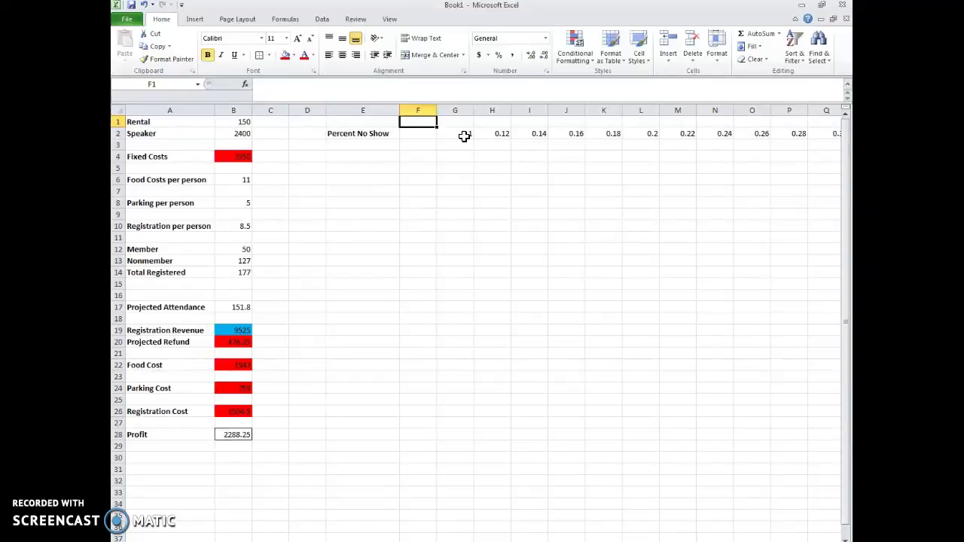
{"action": "type", "text": "N"}
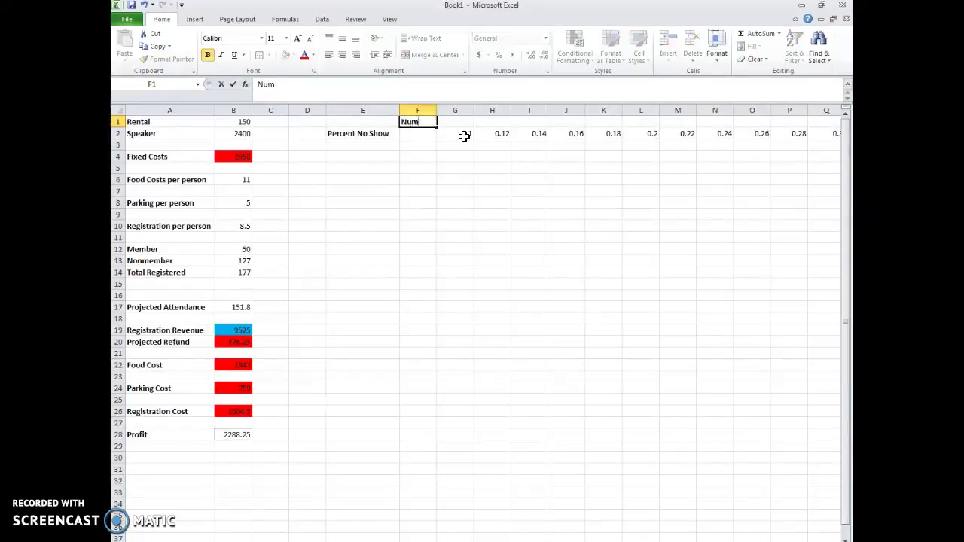
{"action": "type", "text": "onmembers"}
{"action": "key", "text": "Return"}
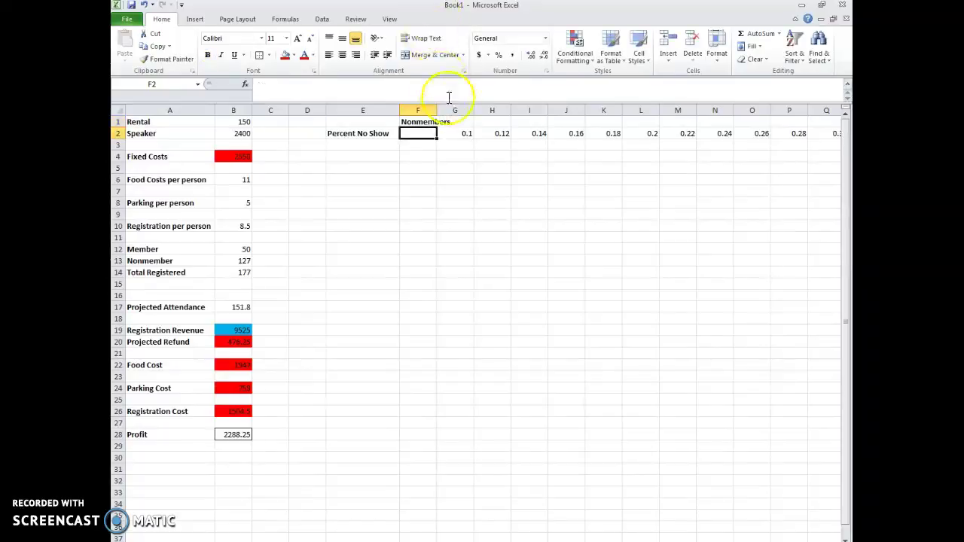
{"action": "left_click_drag", "start_coordinate": [437, 111], "coordinate": [452, 110]}
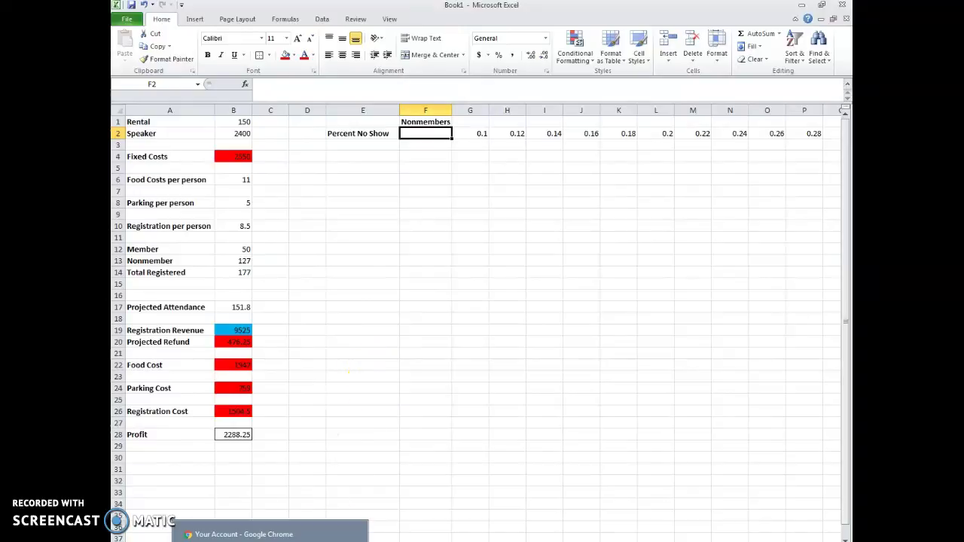
Consult part (b) of the assignment and fill F3:F19 with nonmember counts from 80 to 160 in increments of 5.
{"action": "left_click", "coordinate": [244, 535]}
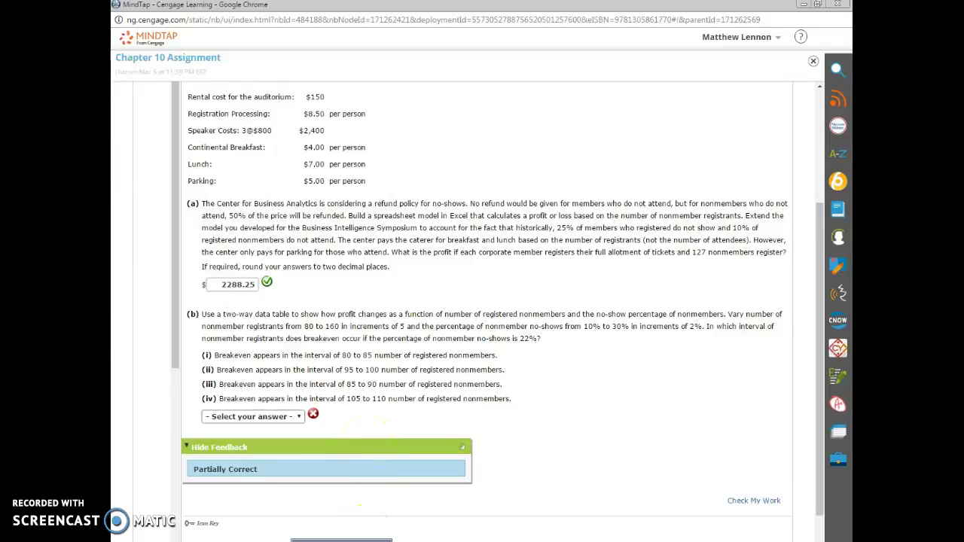
{"action": "left_click", "coordinate": [341, 540]}
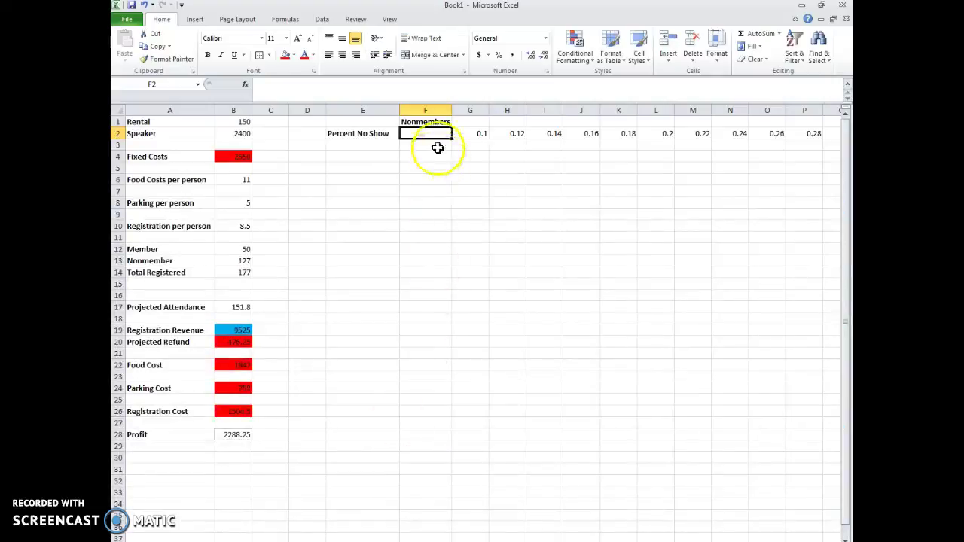
{"action": "left_click", "coordinate": [436, 147]}
{"action": "type", "text": "80"}
{"action": "key", "text": "Return"}
{"action": "type", "text": "85"}
{"action": "key", "text": "Return"}
{"action": "type", "text": "90"}
{"action": "key", "text": "Return"}
{"action": "type", "text": "95"}
{"action": "key", "text": "Return"}
{"action": "left_click_drag", "start_coordinate": [436, 146], "coordinate": [452, 334]}
{"action": "left_click", "coordinate": [479, 145]}
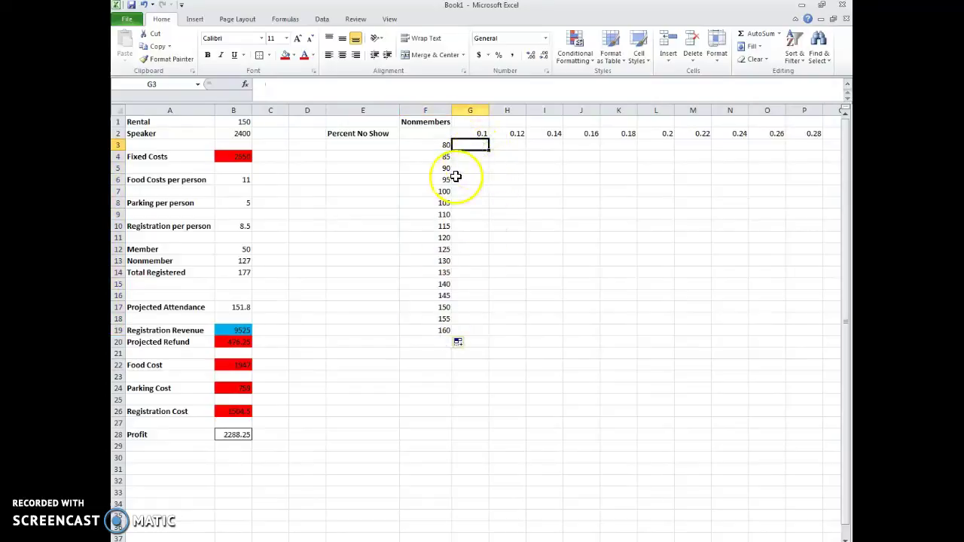
{"action": "left_click", "coordinate": [440, 133]}
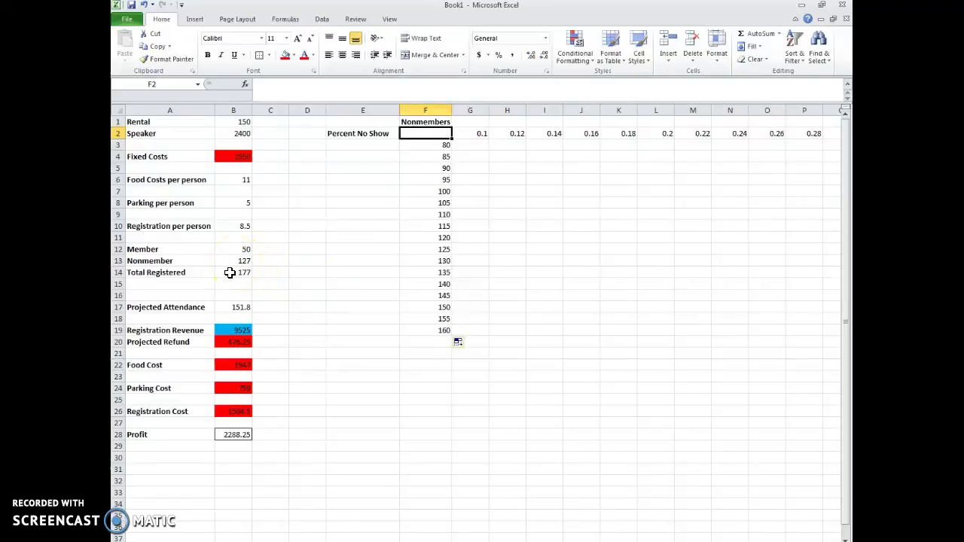
{"action": "left_click", "coordinate": [230, 436]}
{"action": "left_click", "coordinate": [426, 134]}
{"action": "left_click", "coordinate": [233, 436]}
{"action": "left_click", "coordinate": [366, 83]}
{"action": "left_click_drag", "start_coordinate": [366, 84], "coordinate": [243, 83]}
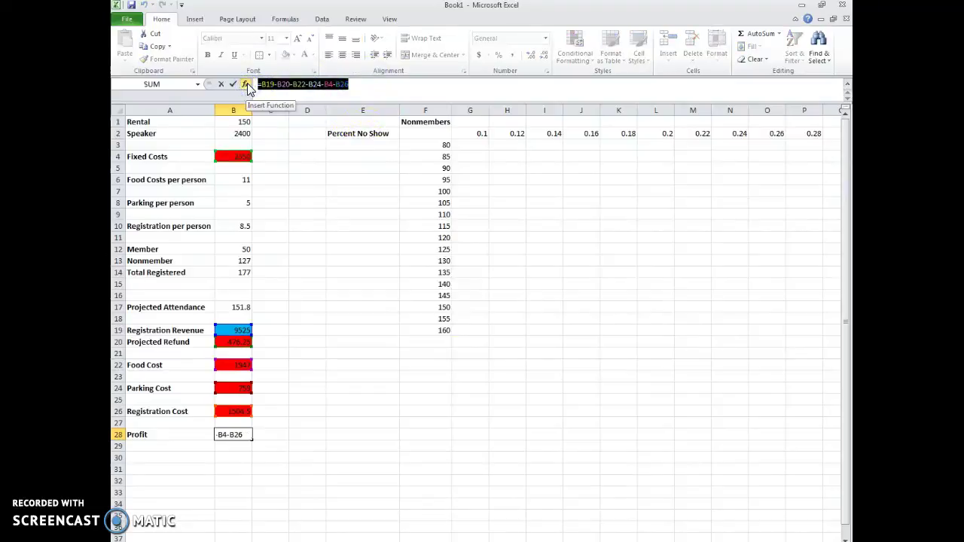
{"action": "type", "text": "="}
{"action": "left_click", "coordinate": [422, 134]}
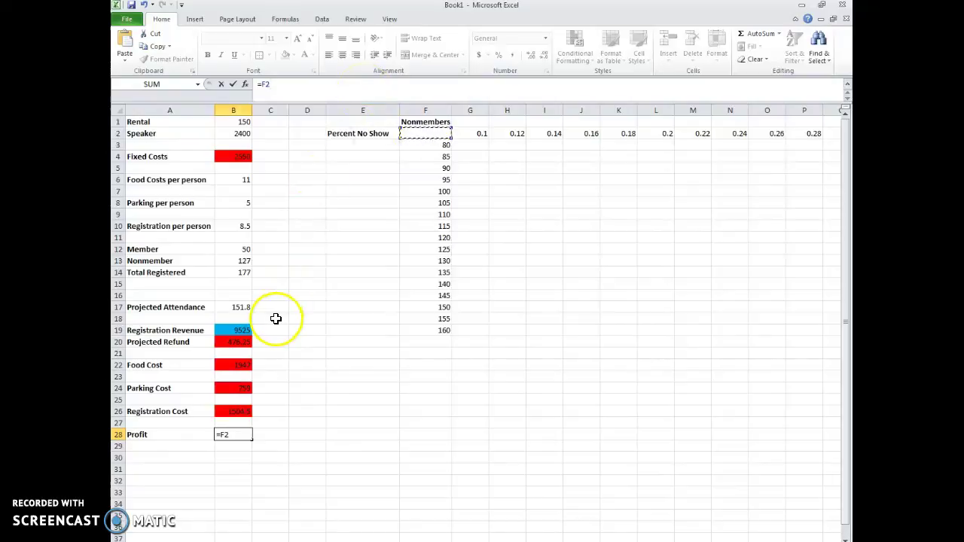
{"action": "key", "text": "ctrl+z"}
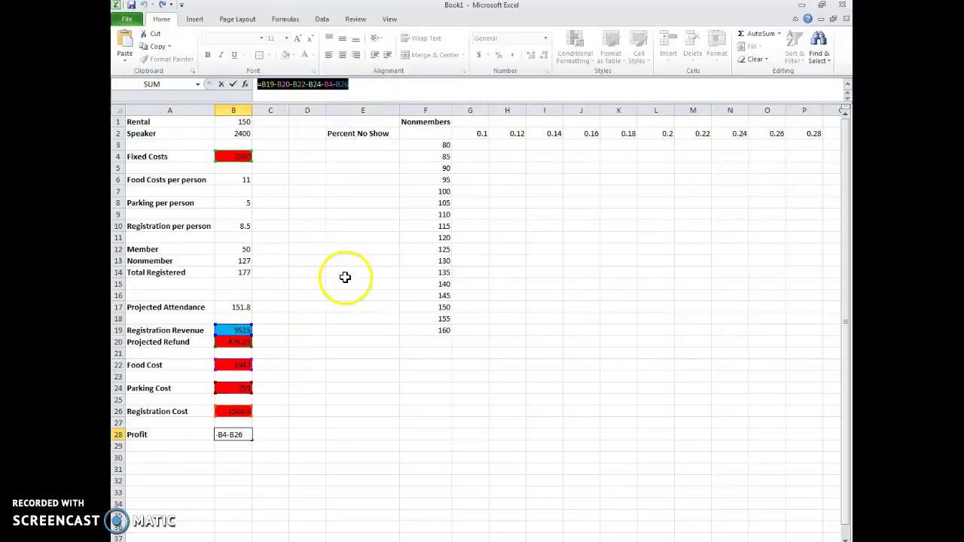
Copy the Profit formula =B19-B20-B22-B24-B4-B26 from B28 into F2, the corner cell of the data table.
{"action": "left_click", "coordinate": [370, 90]}
{"action": "left_click_drag", "start_coordinate": [370, 90], "coordinate": [251, 86]}
{"action": "right_click", "coordinate": [272, 88]}
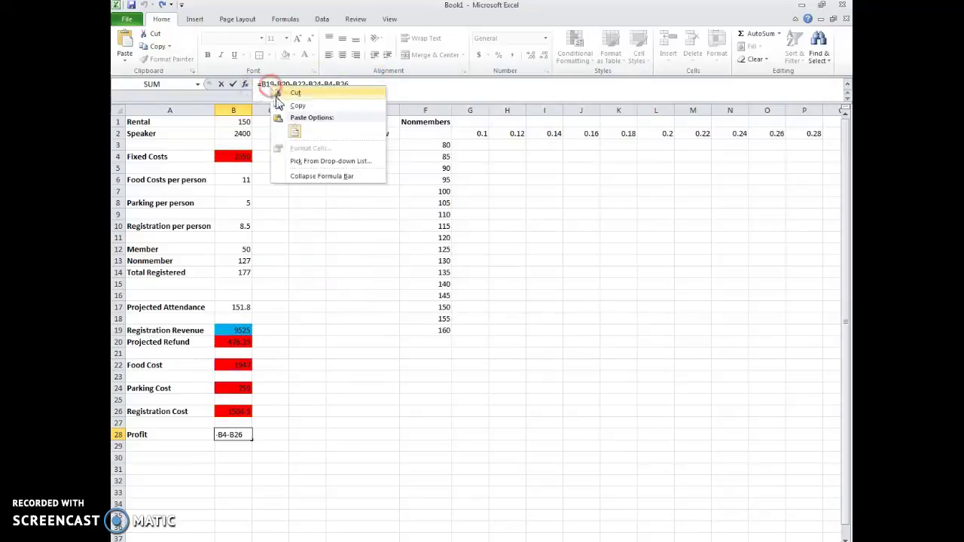
{"action": "left_click", "coordinate": [280, 104]}
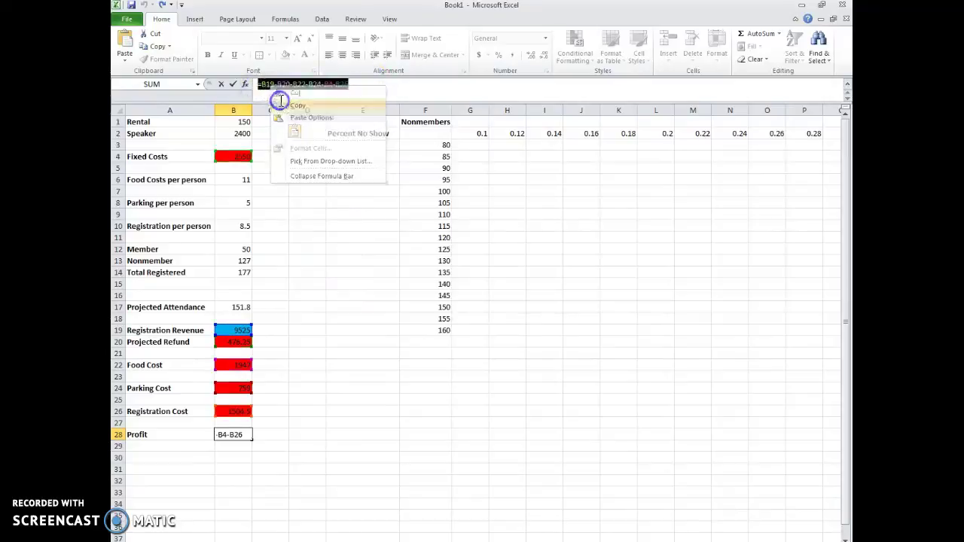
{"action": "left_click", "coordinate": [237, 435]}
{"action": "left_click", "coordinate": [235, 447]}
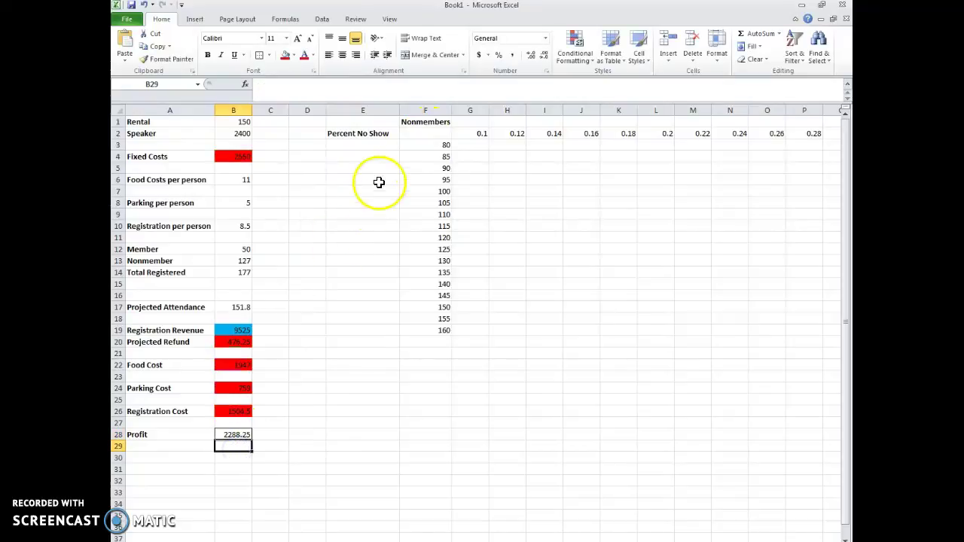
{"action": "left_click", "coordinate": [428, 132]}
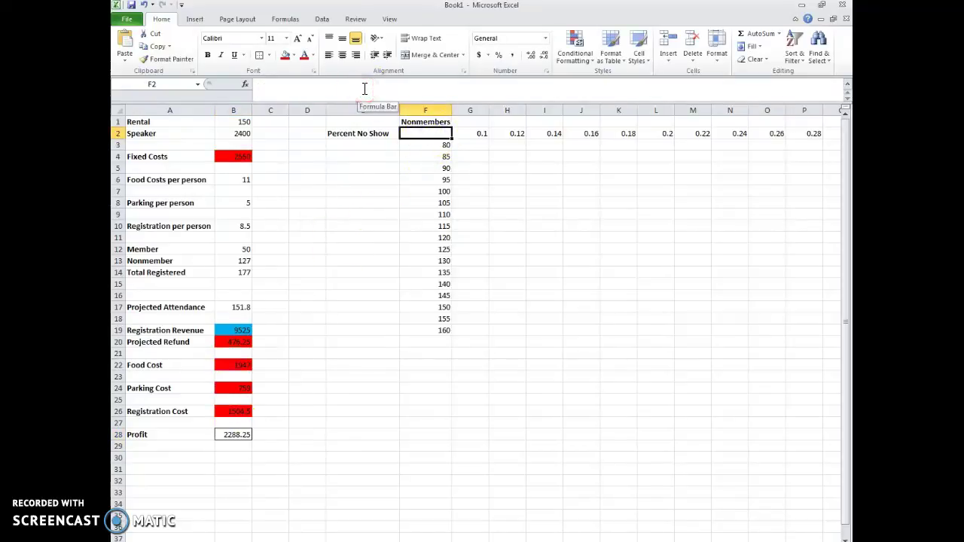
{"action": "left_click", "coordinate": [364, 88]}
{"action": "right_click", "coordinate": [365, 89]}
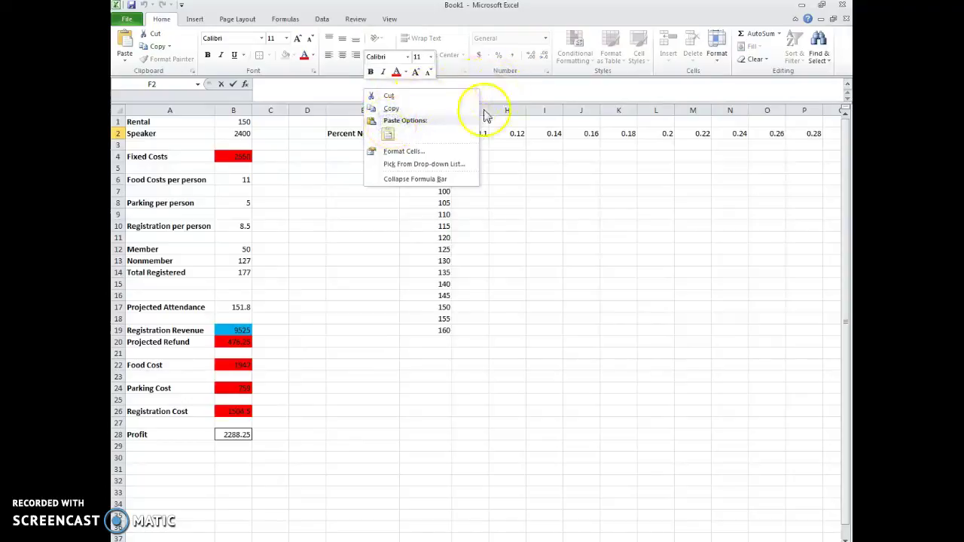
{"action": "left_click", "coordinate": [385, 136]}
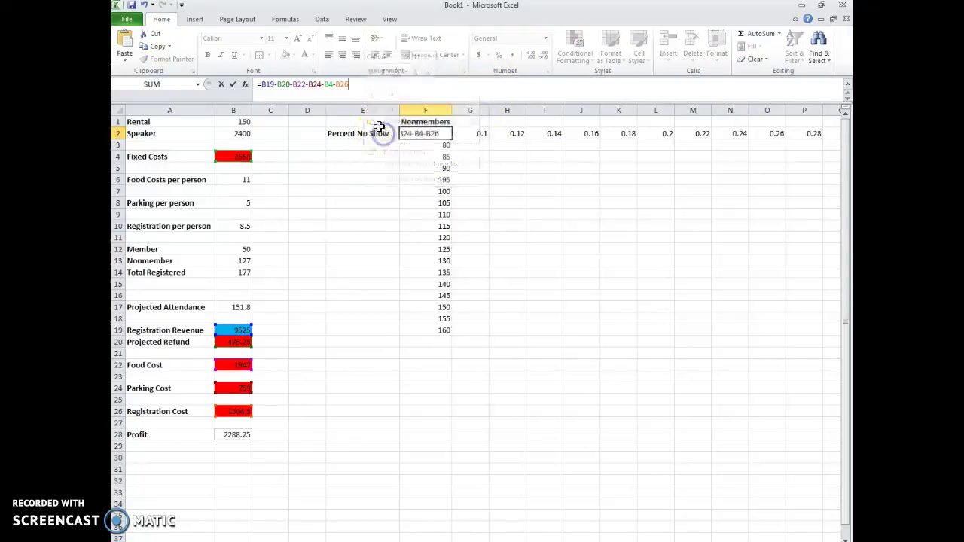
{"action": "left_click", "coordinate": [370, 97]}
{"action": "key", "text": "Return"}
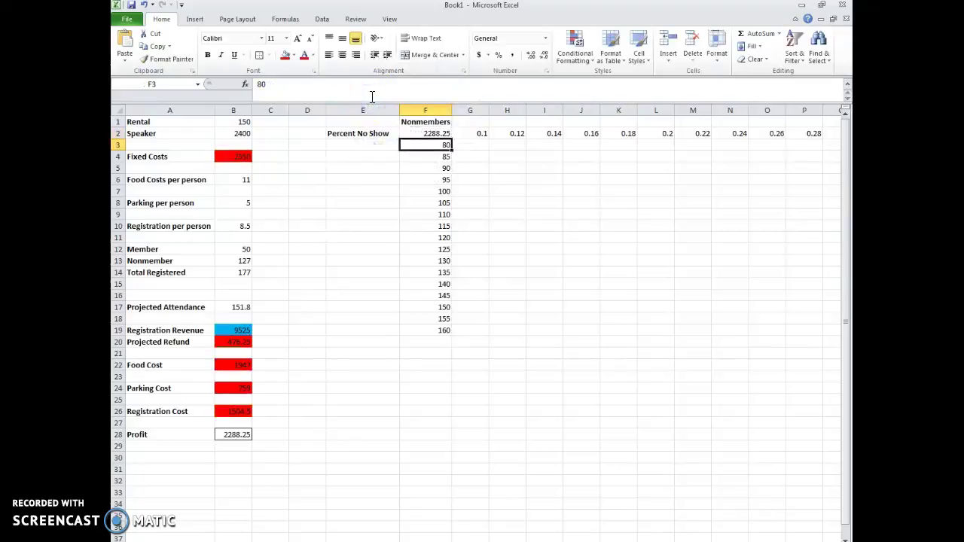
{"action": "key", "text": "Up"}
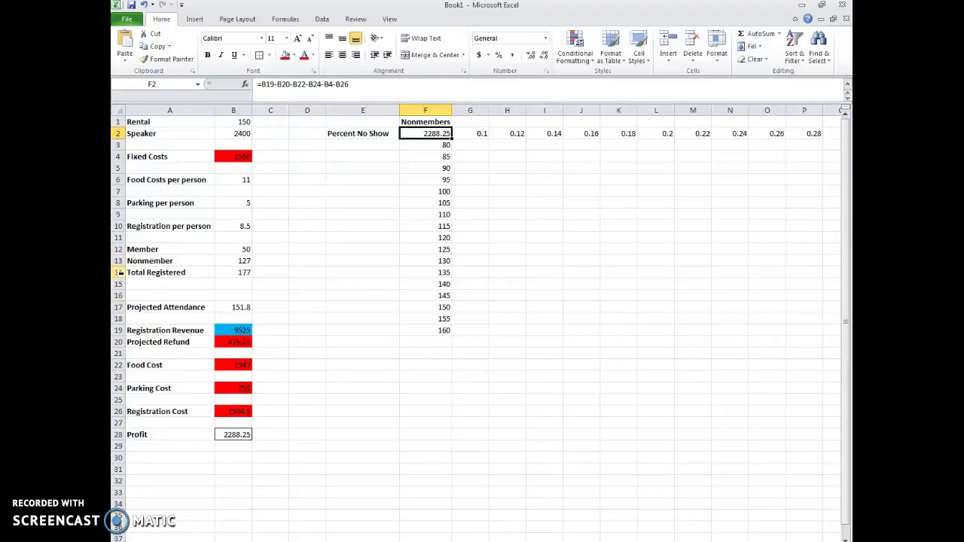
Review part (b) of the assignment and insert a blank worksheet row above row 16.
{"action": "left_click", "coordinate": [258, 536]}
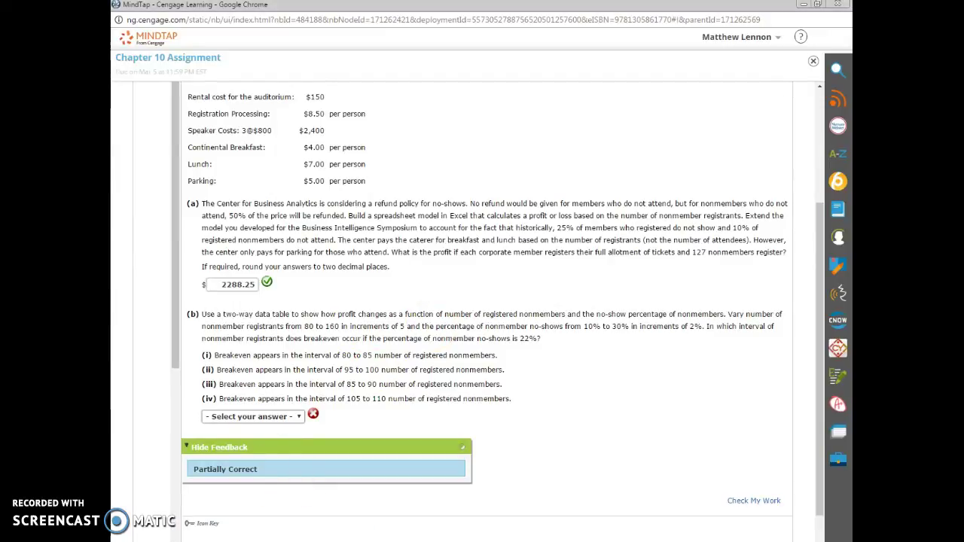
{"action": "key", "text": "alt+Tab"}
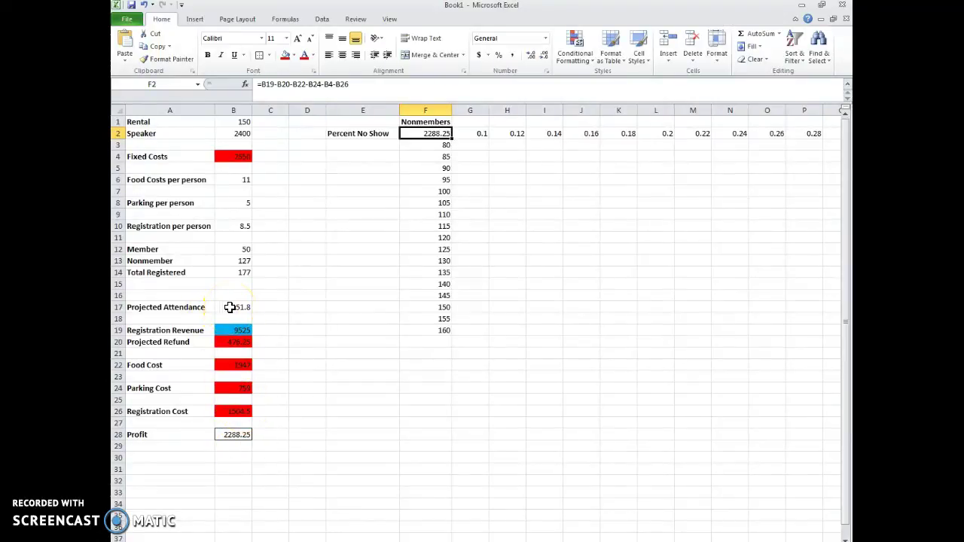
{"action": "right_click", "coordinate": [119, 295]}
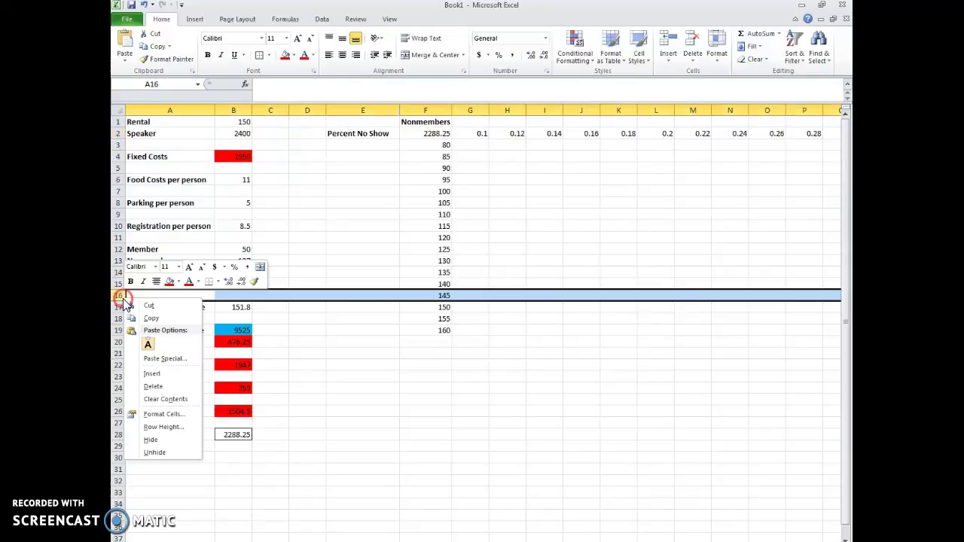
{"action": "left_click", "coordinate": [144, 378]}
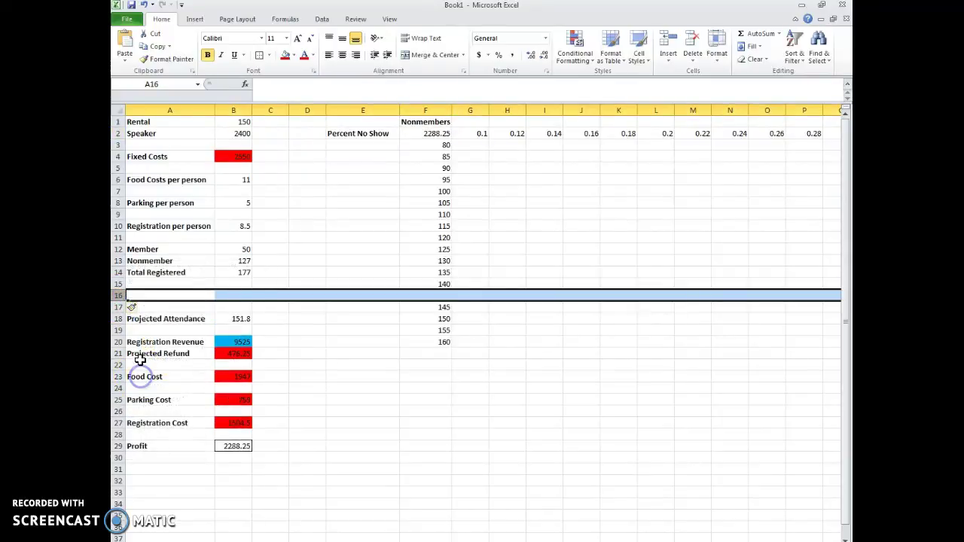
Label A16 "Projected NM no show" and enter 0.1 in B16.
{"action": "left_click", "coordinate": [133, 295]}
{"action": "type", "text": "P"}
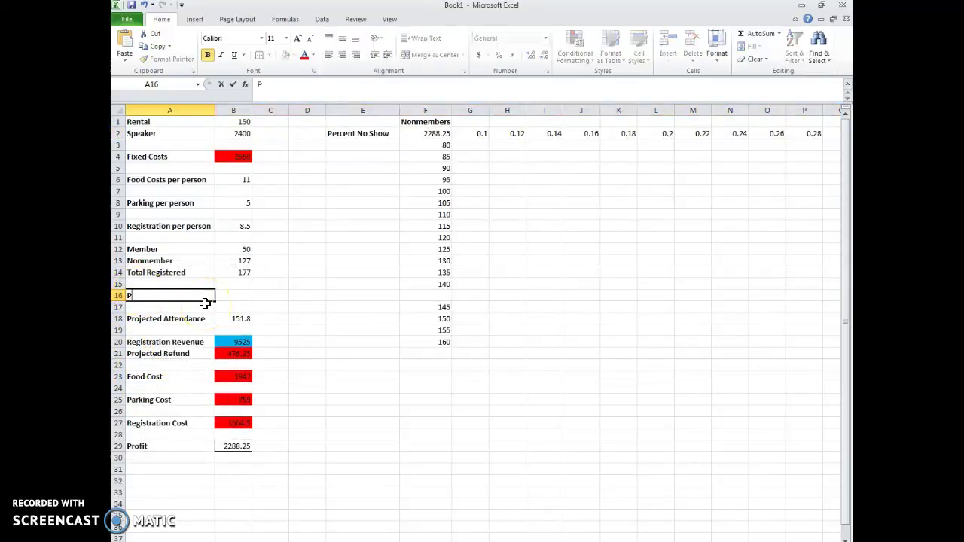
{"action": "type", "text": "rojected NM no show"}
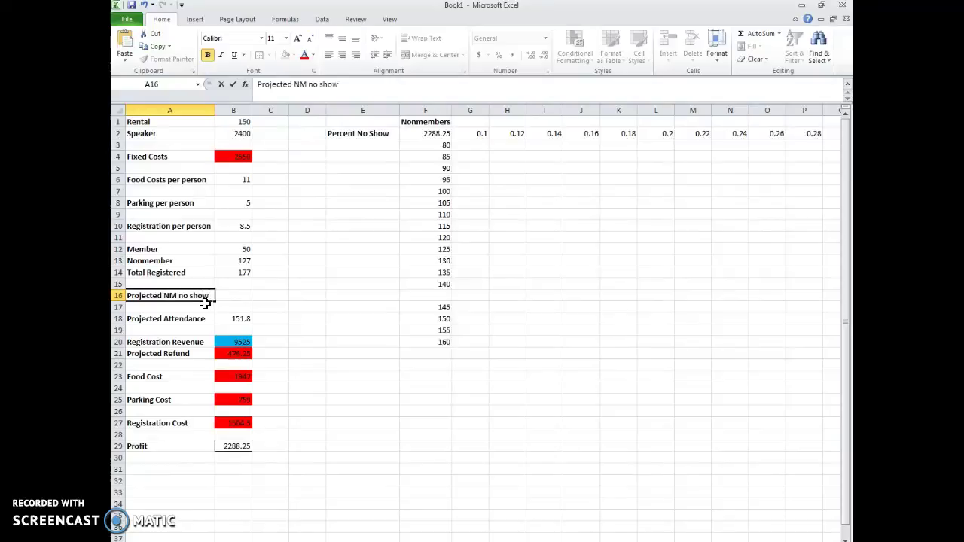
{"action": "key", "text": "Tab"}
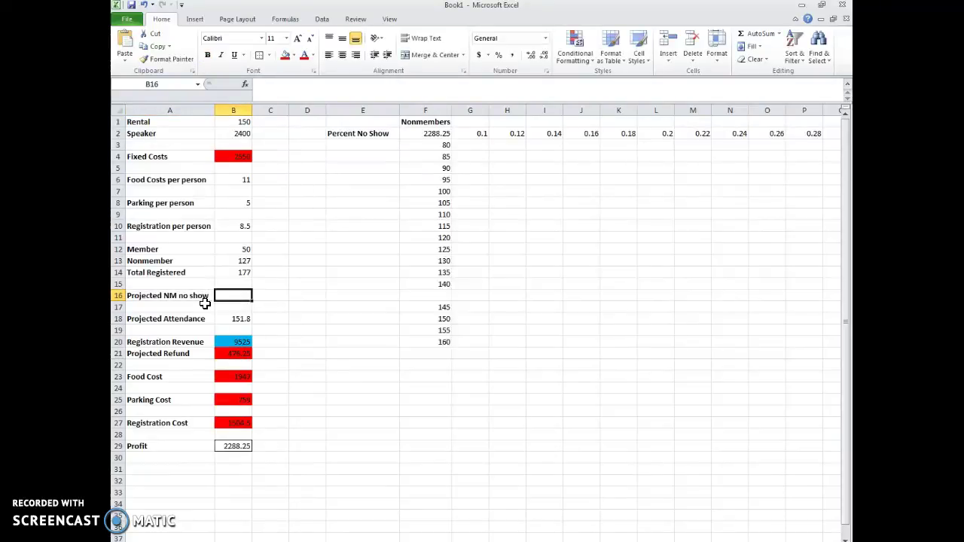
{"action": "type", "text": "0"}
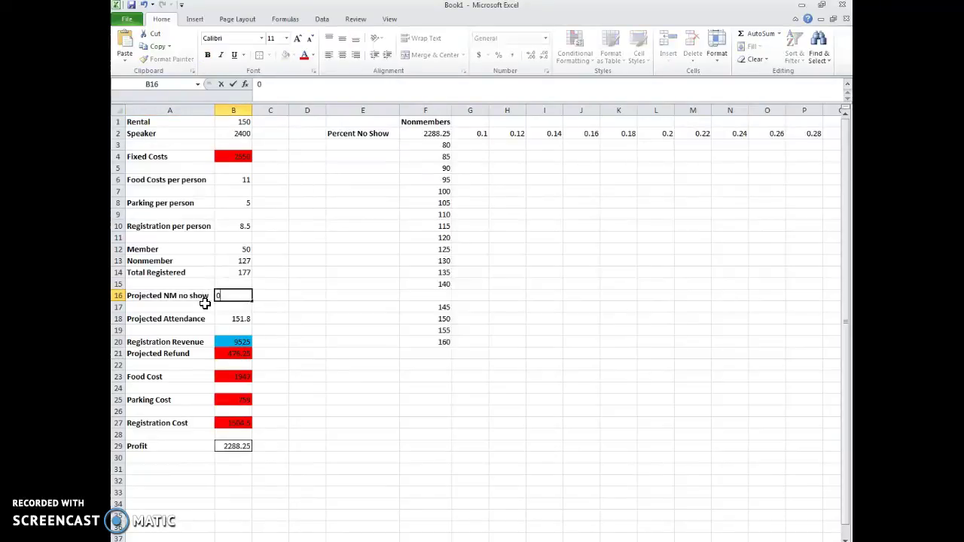
{"action": "type", "text": ".1"}
{"action": "key", "text": "Up"}
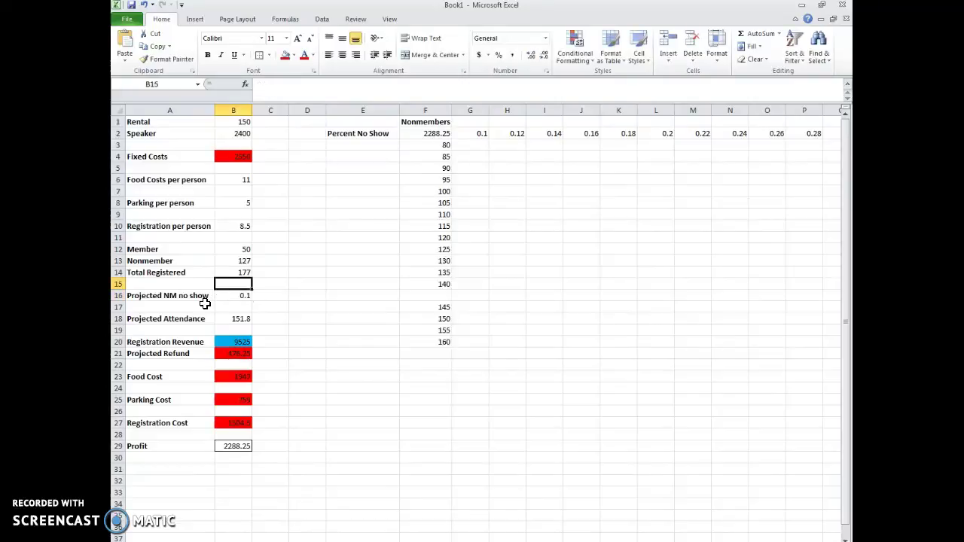
Link Projected Attendance in B18 to the nonmember no-show rate with the formula =(1-B16)*B13+0.75*B12.
{"action": "left_click", "coordinate": [220, 320]}
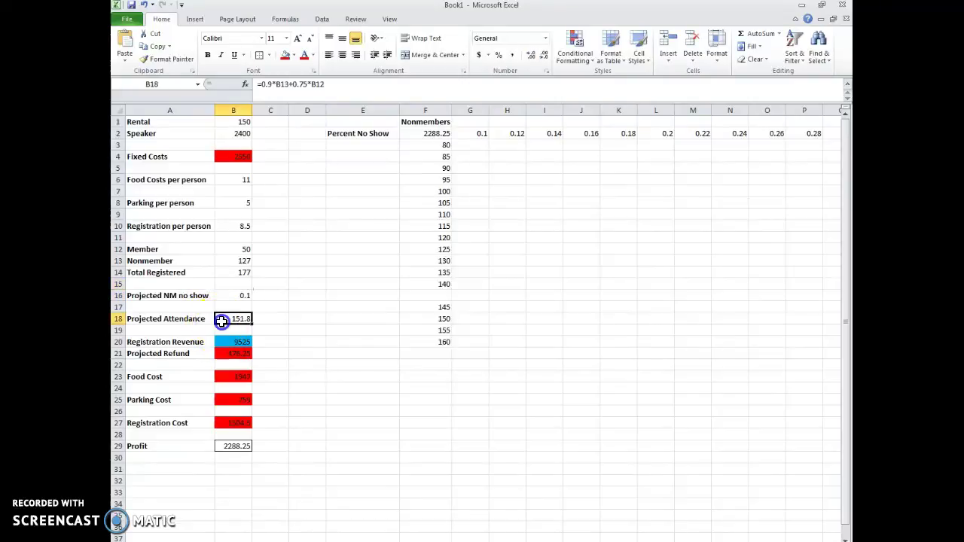
{"action": "left_click", "coordinate": [271, 83]}
{"action": "key", "text": "BackSpace"}
{"action": "key", "text": "BackSpace"}
{"action": "key", "text": "BackSpace"}
{"action": "type", "text": "(1"}
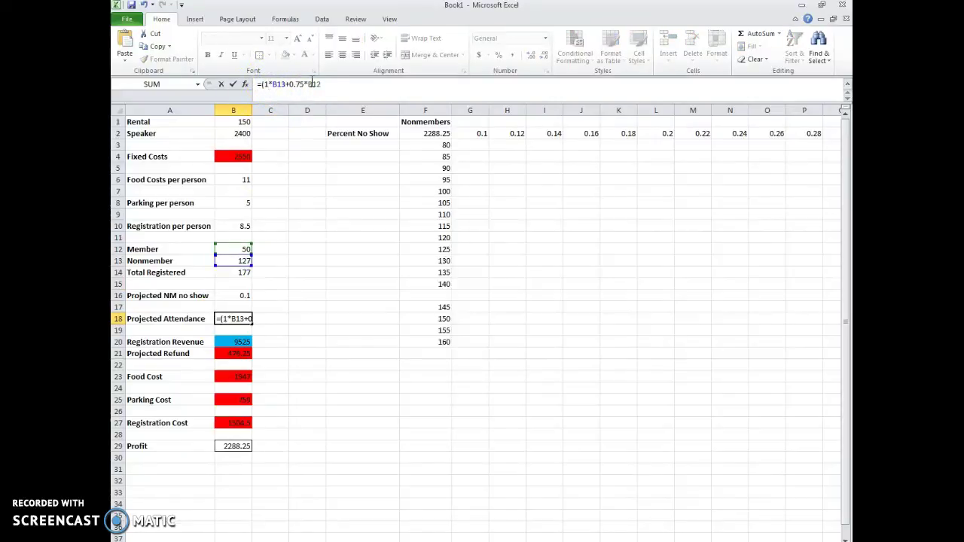
{"action": "type", "text": "-"}
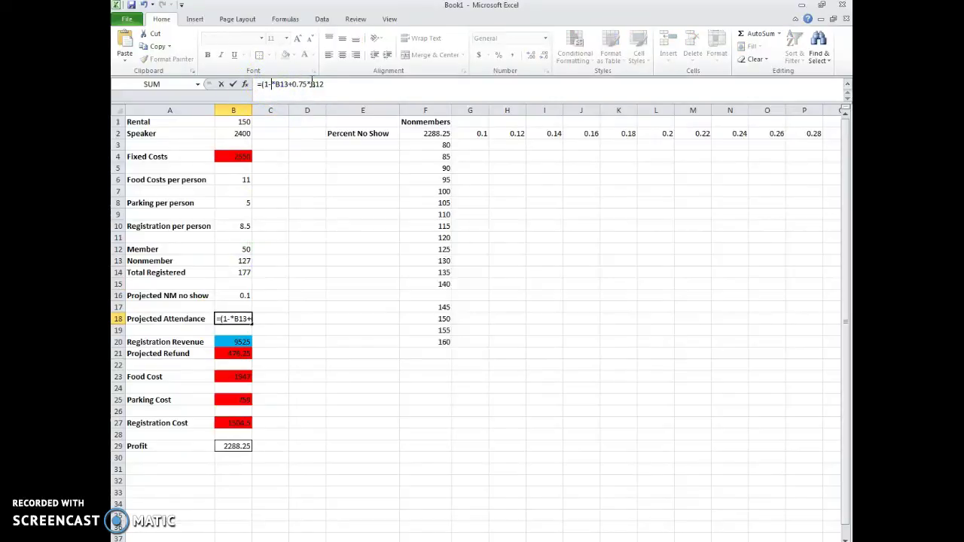
{"action": "left_click", "coordinate": [236, 299]}
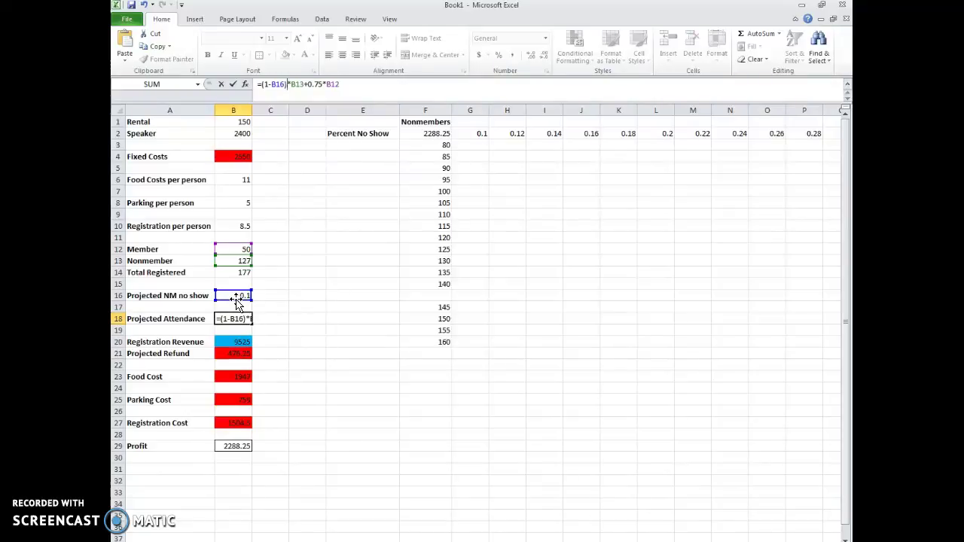
{"action": "key", "text": "Return"}
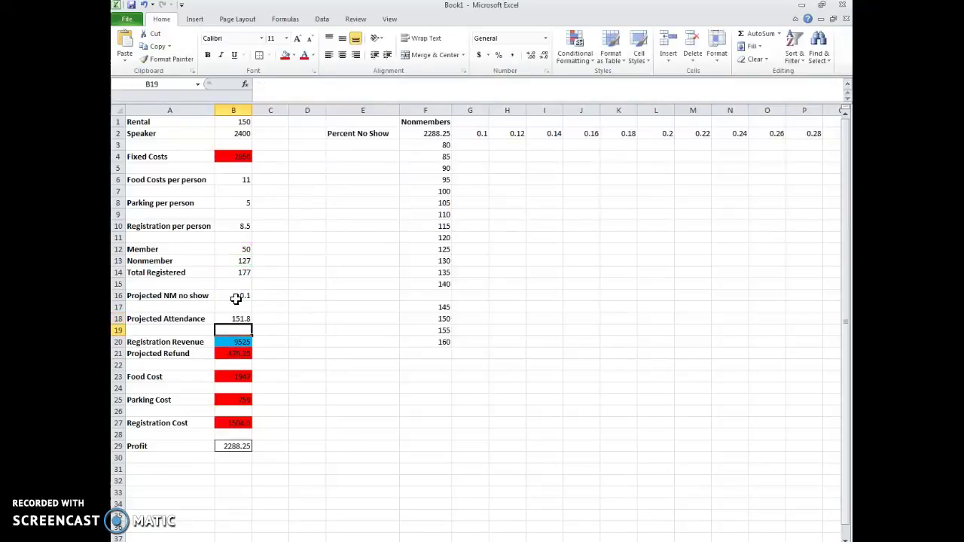
Replace the fixed 0.1 in the Projected Refund formula in B21 so it reads =0.5*75*B16*B13.
{"action": "left_click", "coordinate": [239, 343]}
{"action": "left_click", "coordinate": [238, 353]}
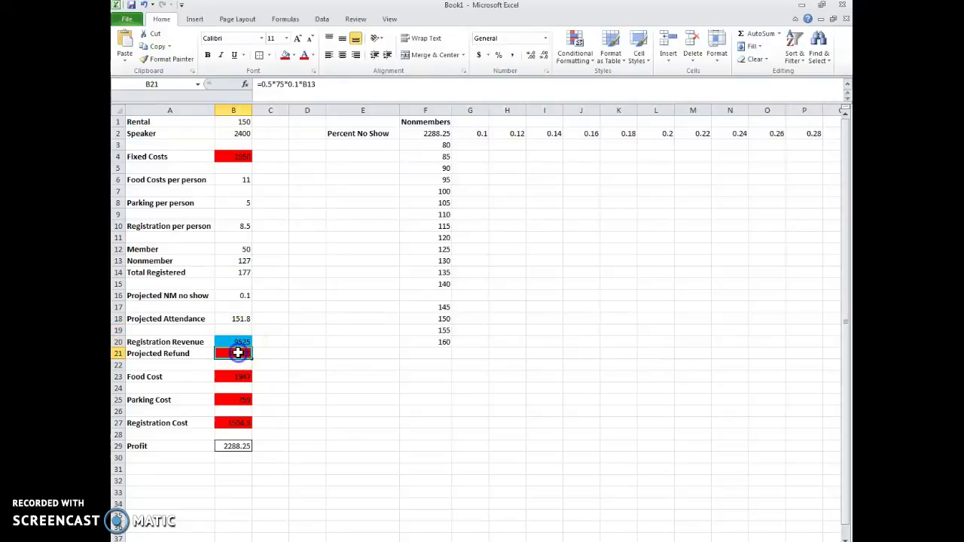
{"action": "left_click", "coordinate": [300, 85]}
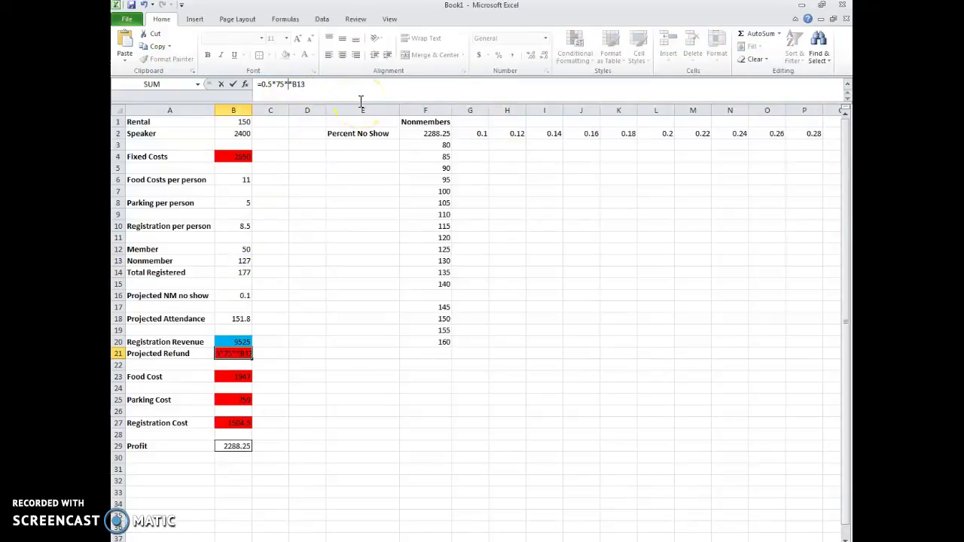
{"action": "left_click", "coordinate": [241, 295]}
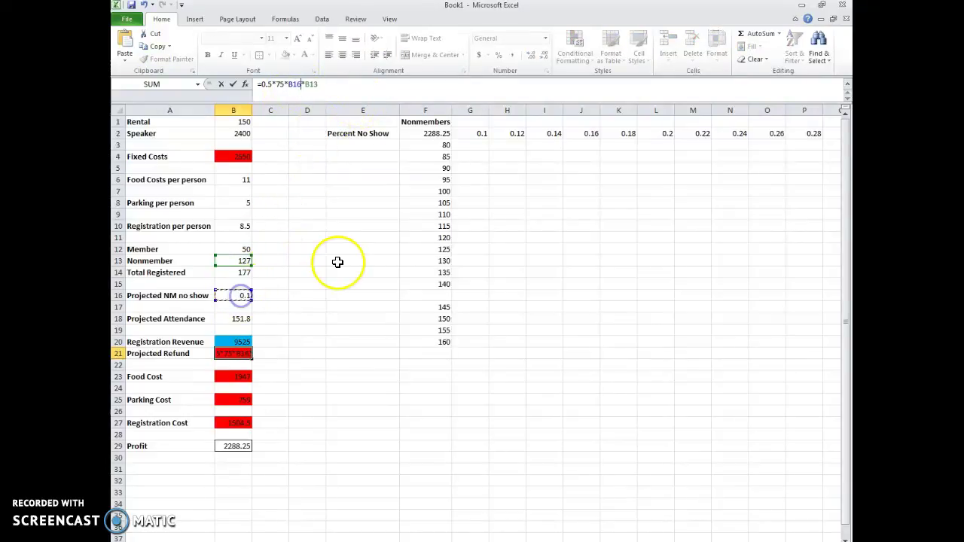
{"action": "key", "text": "Return"}
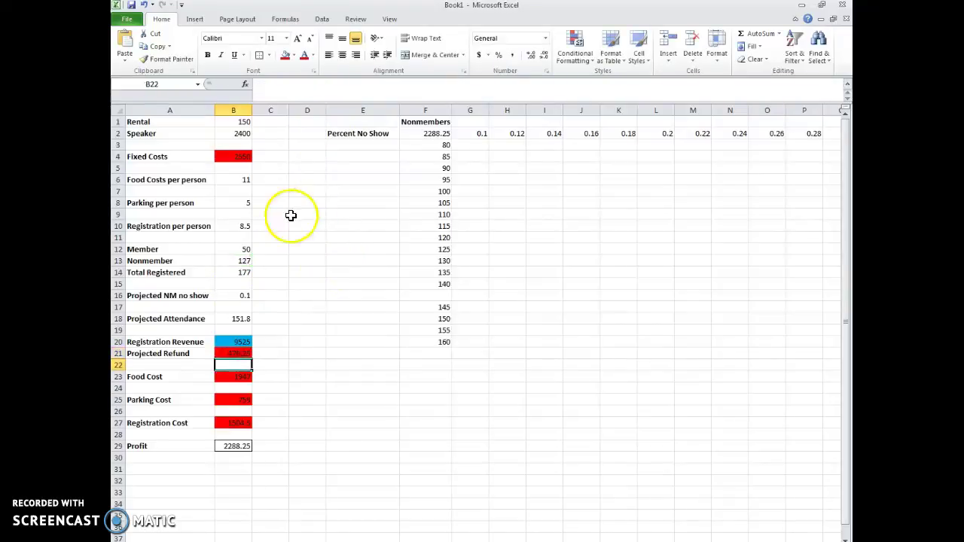
Review the formulas for fixed costs, revenue, refund, food, parking, registration and profit, plus the data table's corner cell F2.
{"action": "left_click", "coordinate": [235, 379]}
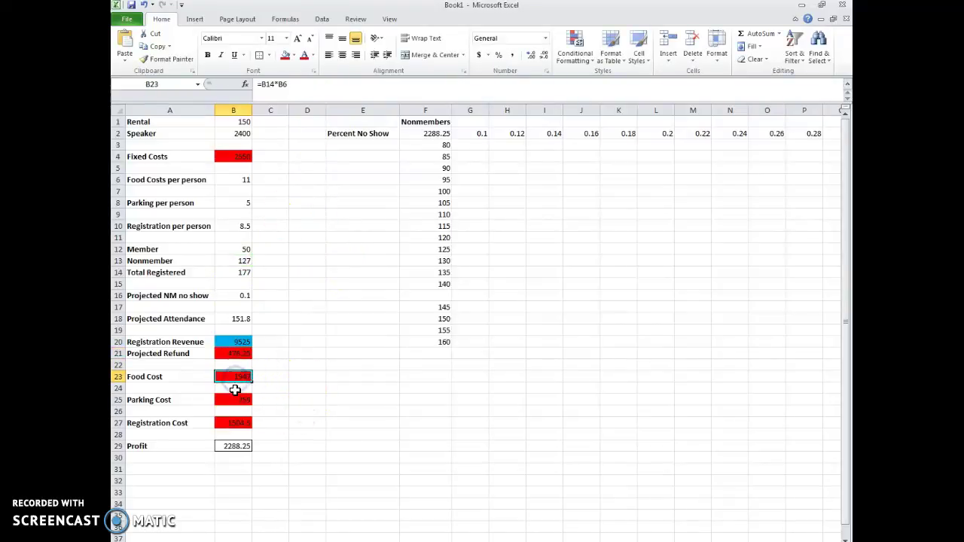
{"action": "left_click", "coordinate": [235, 402]}
{"action": "left_click", "coordinate": [236, 423]}
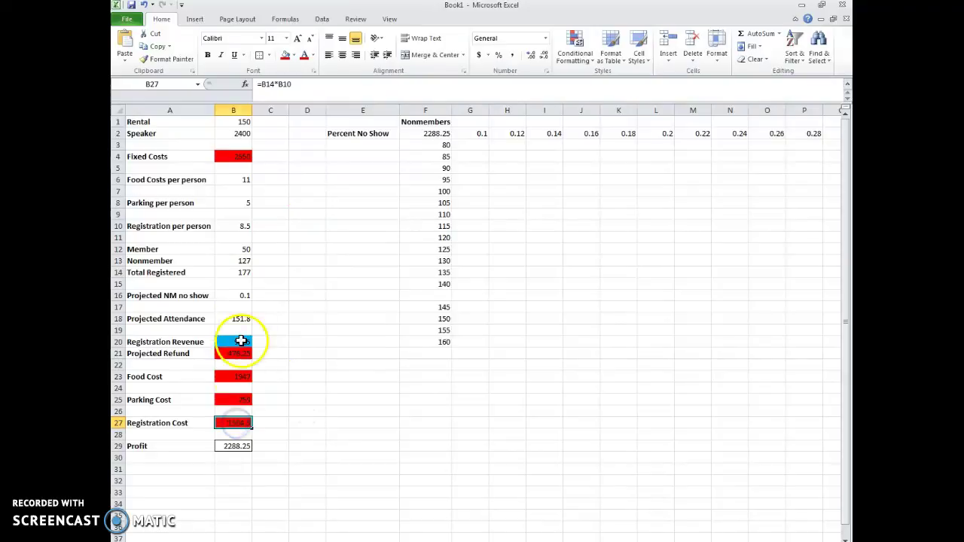
{"action": "left_click", "coordinate": [237, 155]}
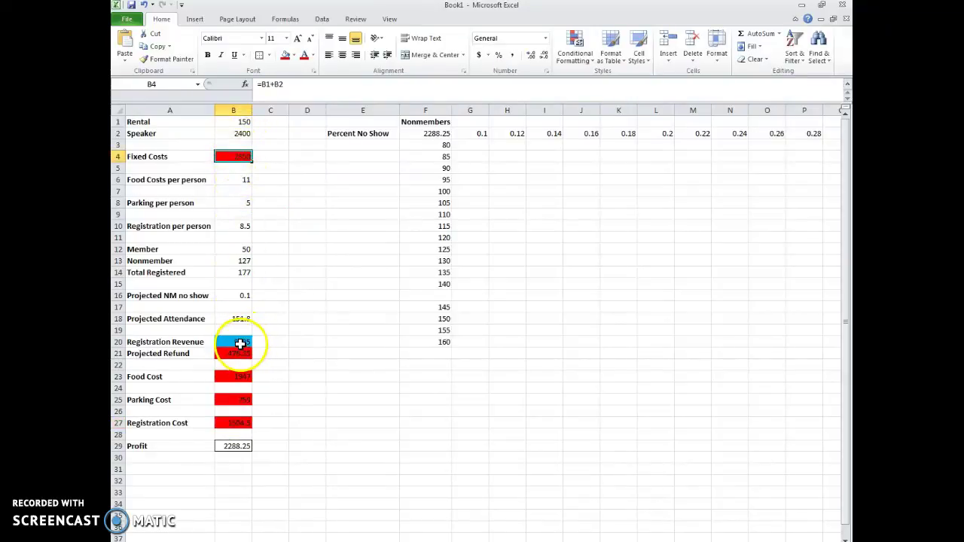
{"action": "left_click", "coordinate": [240, 344]}
{"action": "left_click", "coordinate": [237, 354]}
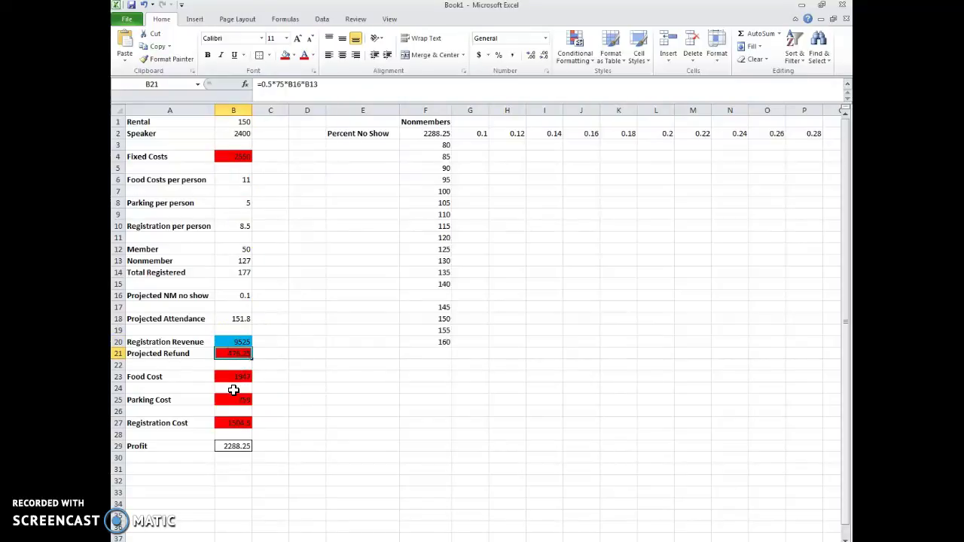
{"action": "left_click", "coordinate": [235, 379]}
{"action": "left_click", "coordinate": [233, 401]}
{"action": "left_click", "coordinate": [232, 424]}
{"action": "left_click", "coordinate": [233, 448]}
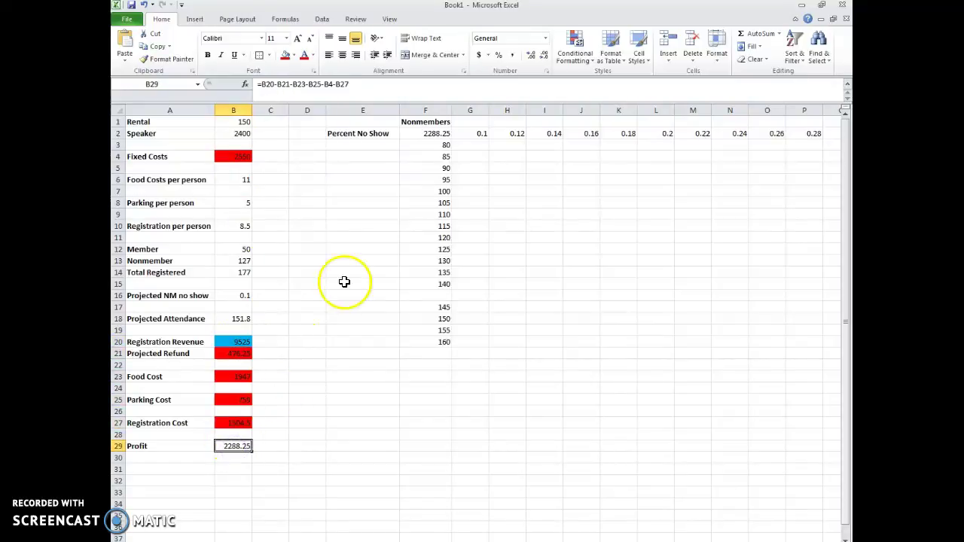
{"action": "left_click", "coordinate": [436, 134]}
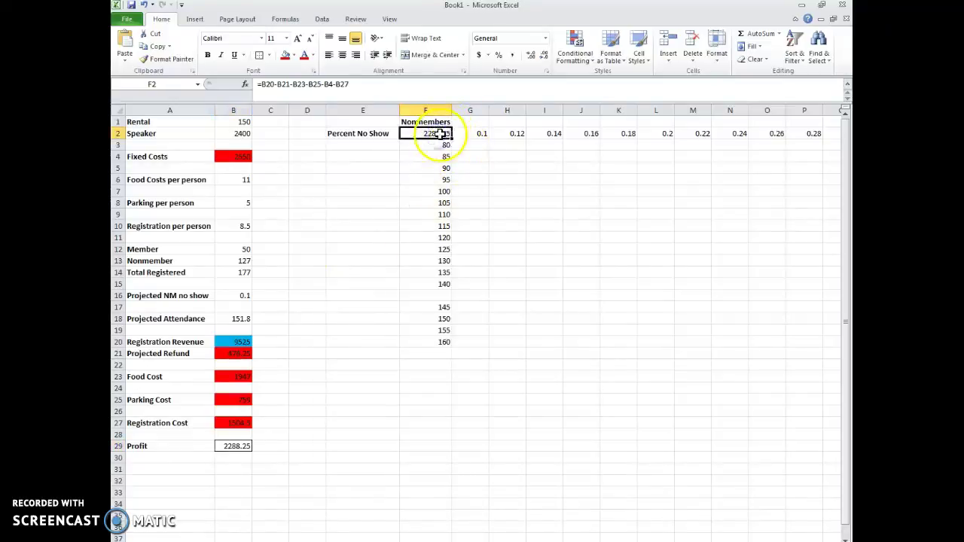
Delete the empty cell F16 and shift the cells below up to close the gap in the nonmember counts.
{"action": "left_click_drag", "start_coordinate": [440, 133], "coordinate": [806, 346]}
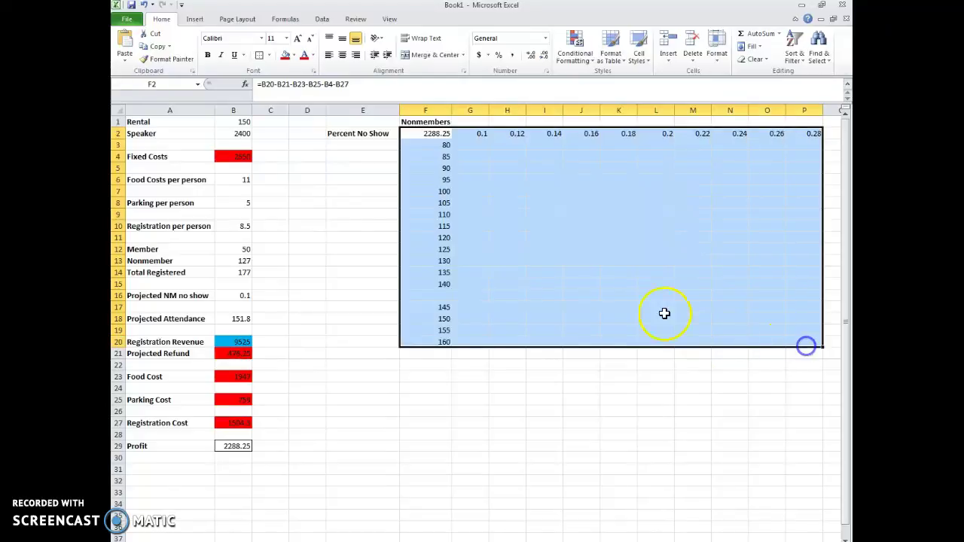
{"action": "left_click", "coordinate": [428, 296]}
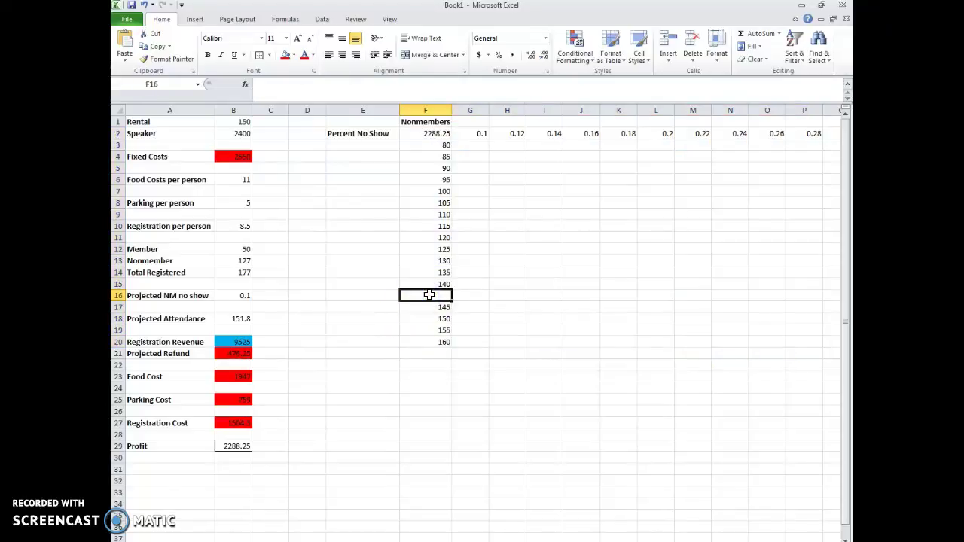
{"action": "right_click", "coordinate": [429, 295]}
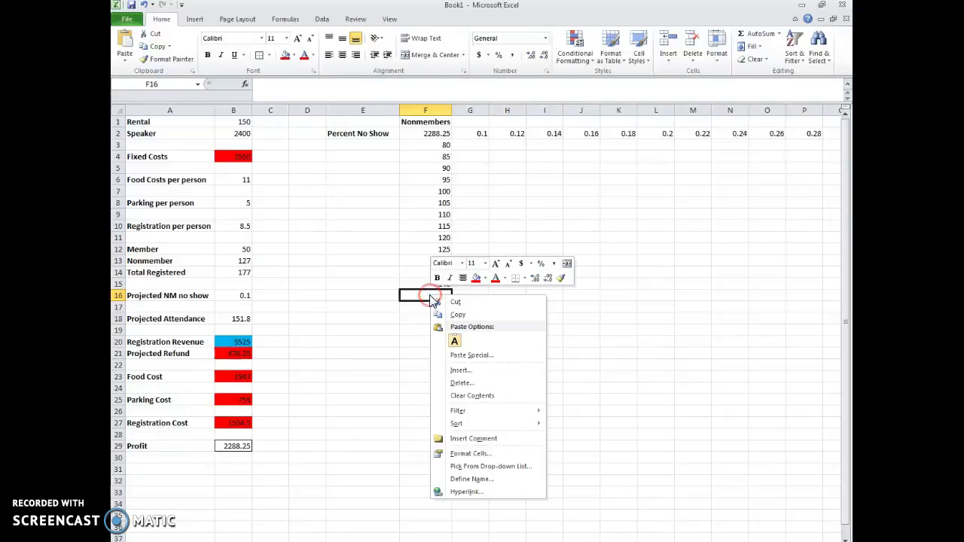
{"action": "left_click", "coordinate": [463, 385]}
{"action": "left_click", "coordinate": [438, 417]}
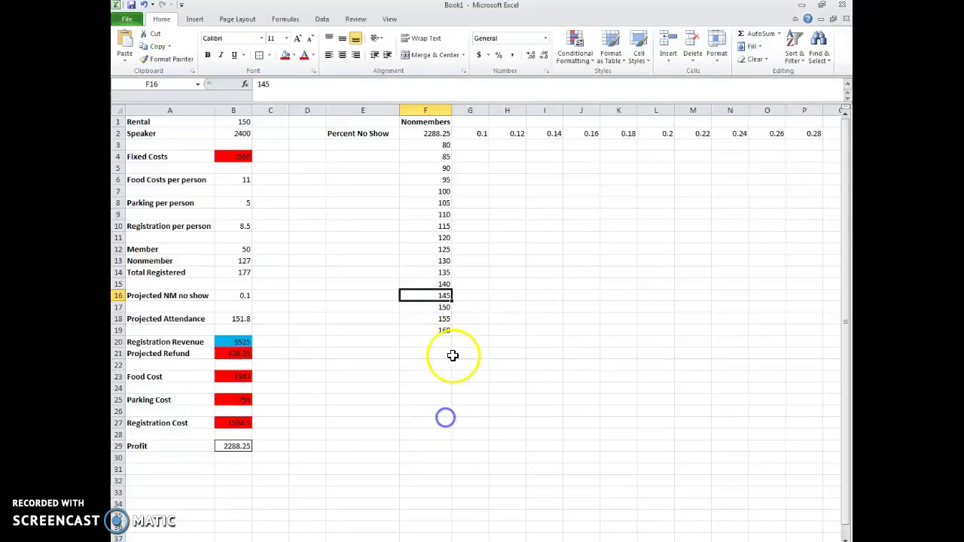
{"action": "left_click", "coordinate": [471, 317]}
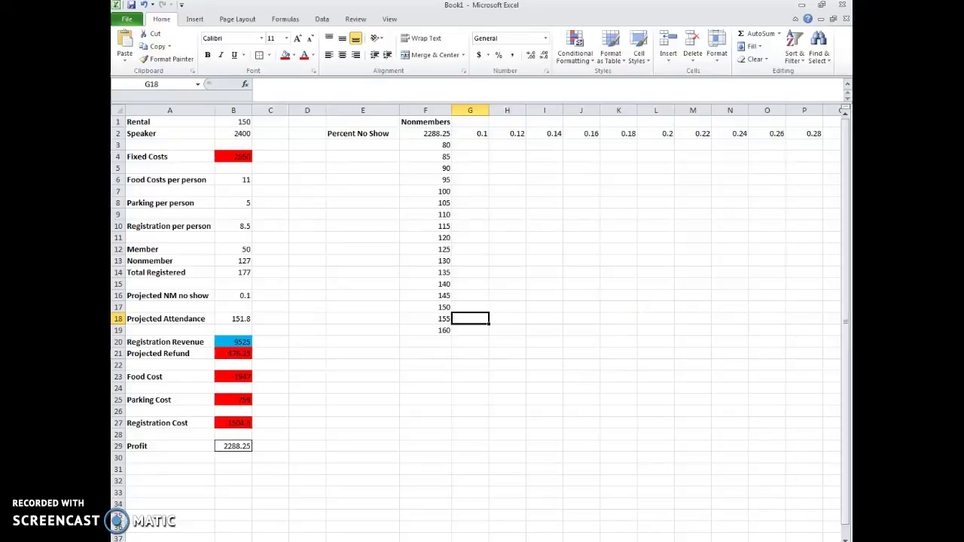
Create a What-If data table over F2:Q19 with row input cell B16 and column input cell B13.
{"action": "scroll", "coordinate": [821, 527], "scroll_direction": "right", "scroll_amount": 1}
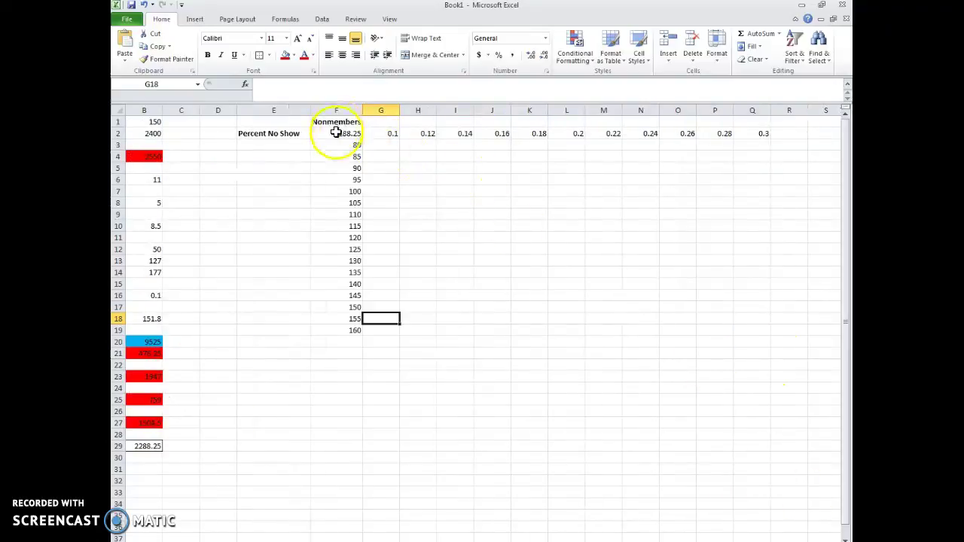
{"action": "left_click_drag", "start_coordinate": [338, 133], "coordinate": [754, 325]}
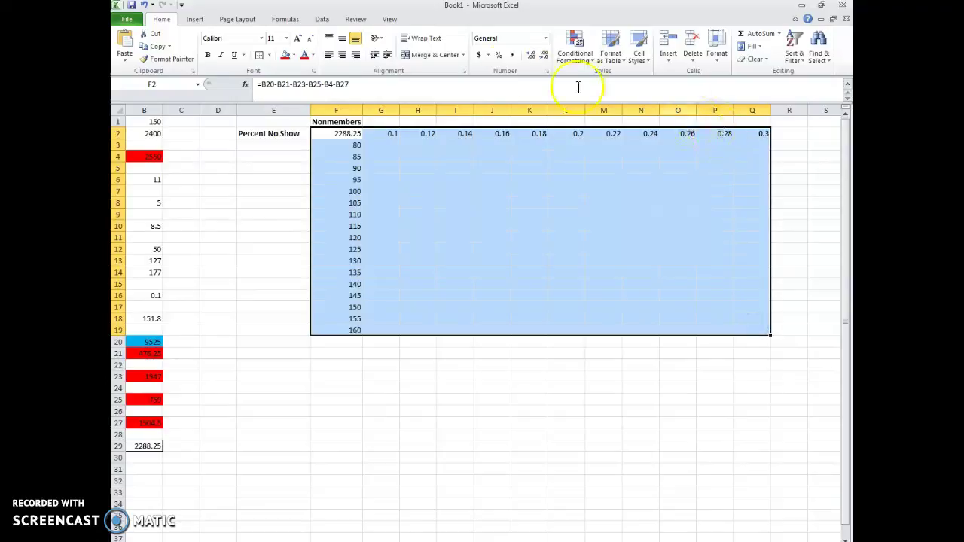
{"action": "left_click", "coordinate": [321, 19]}
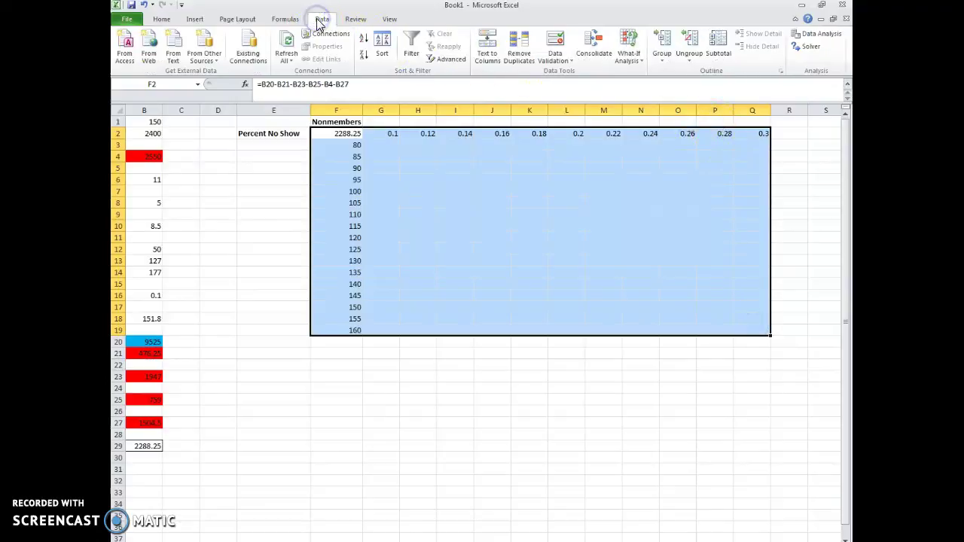
{"action": "left_click", "coordinate": [634, 56]}
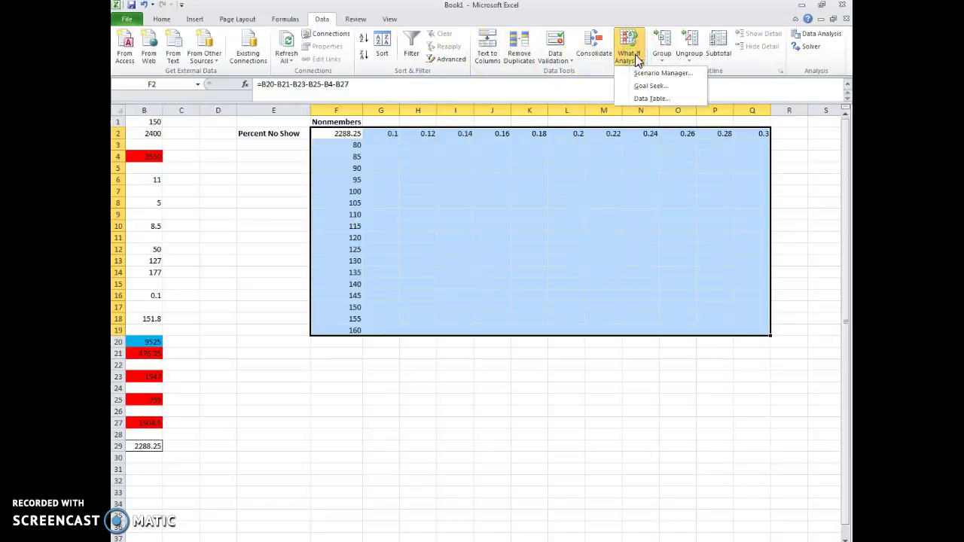
{"action": "left_click", "coordinate": [645, 98]}
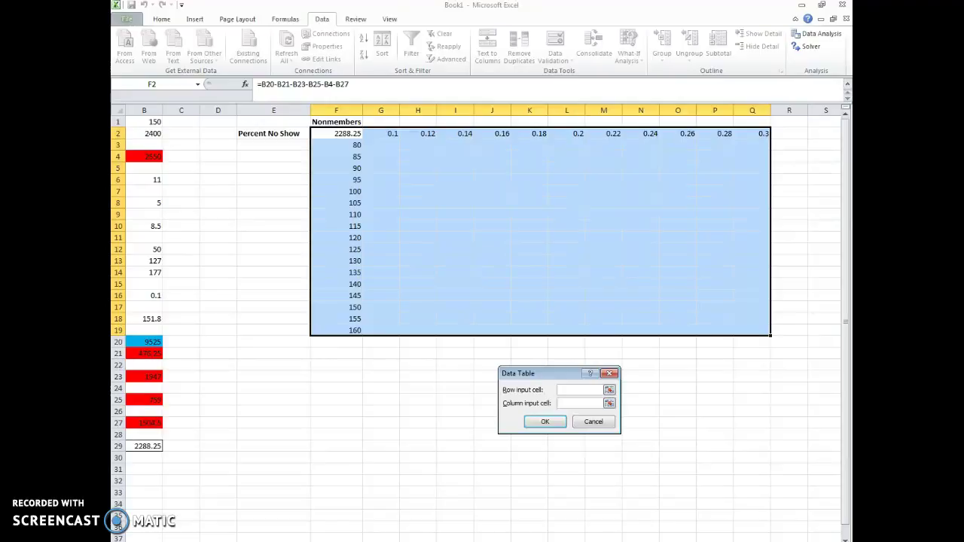
{"action": "scroll", "coordinate": [596, 538], "scroll_direction": "left", "scroll_amount": 1}
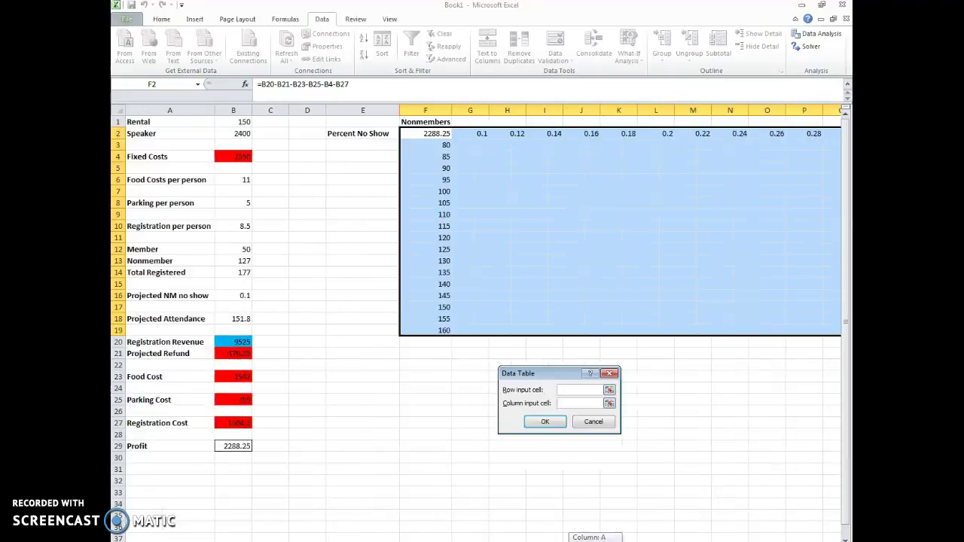
{"action": "left_click", "coordinate": [232, 296]}
{"action": "left_click", "coordinate": [570, 407]}
{"action": "left_click", "coordinate": [233, 264]}
{"action": "left_click", "coordinate": [546, 422]}
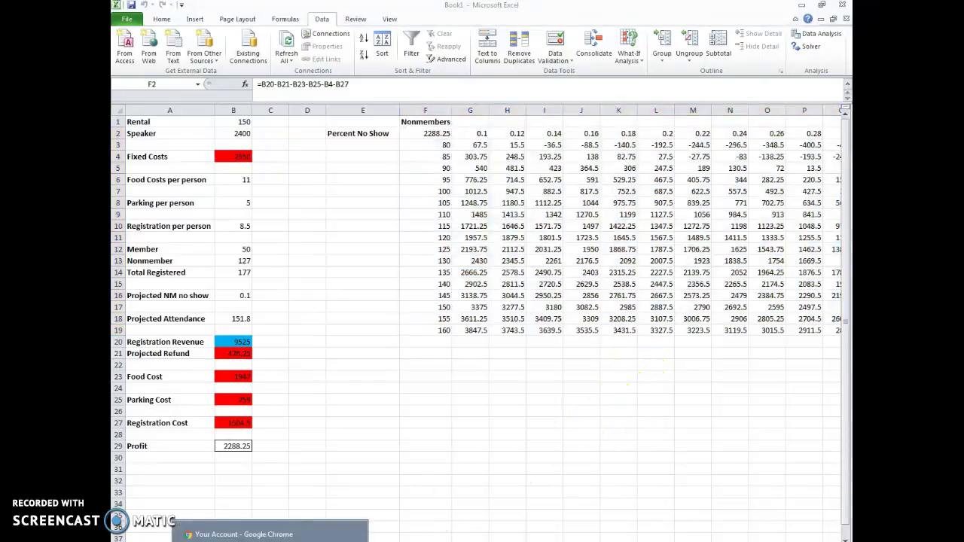
Reread part (b) in MindTap, then examine the 0.22 no-show column of the Excel data table for the breakeven interval.
{"action": "left_click", "coordinate": [241, 527]}
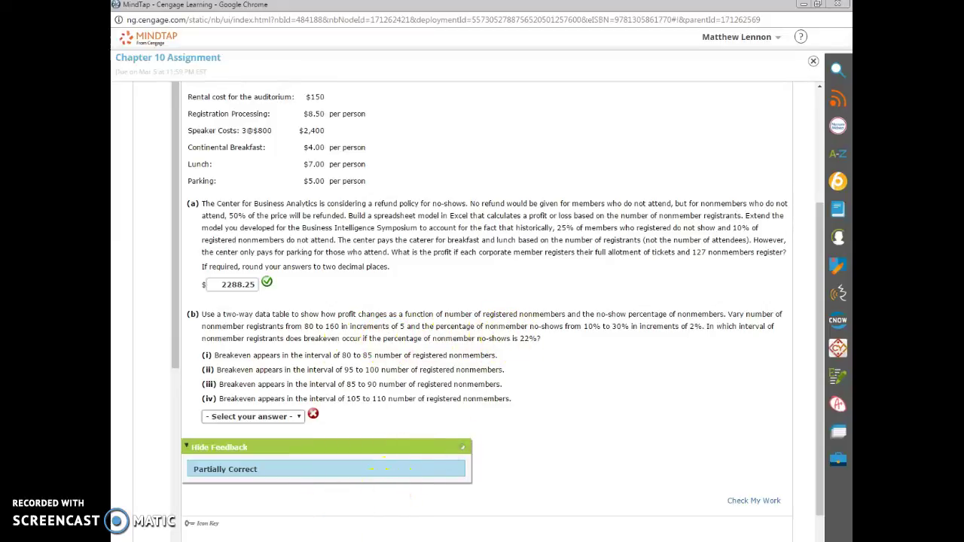
{"action": "left_click", "coordinate": [306, 541]}
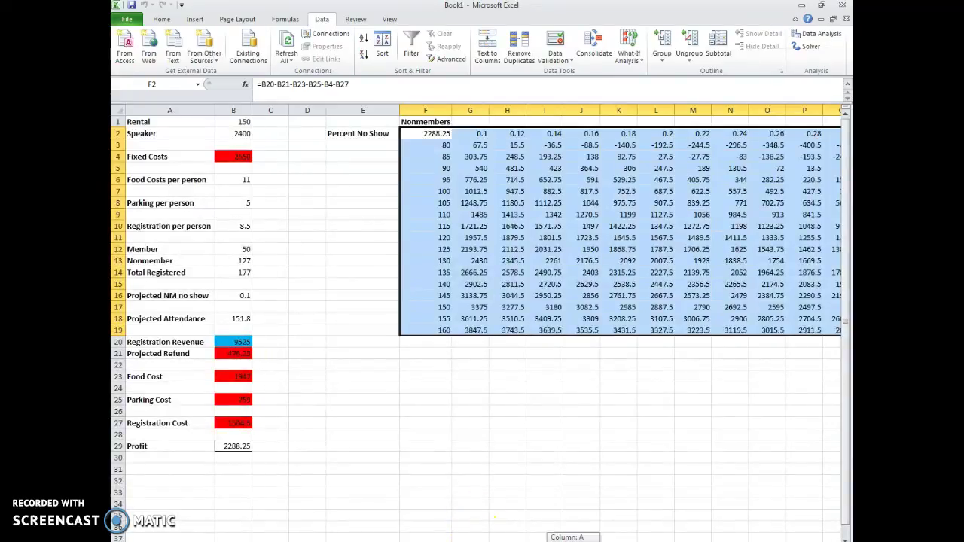
{"action": "left_click_drag", "start_coordinate": [546, 541], "coordinate": [591, 499]}
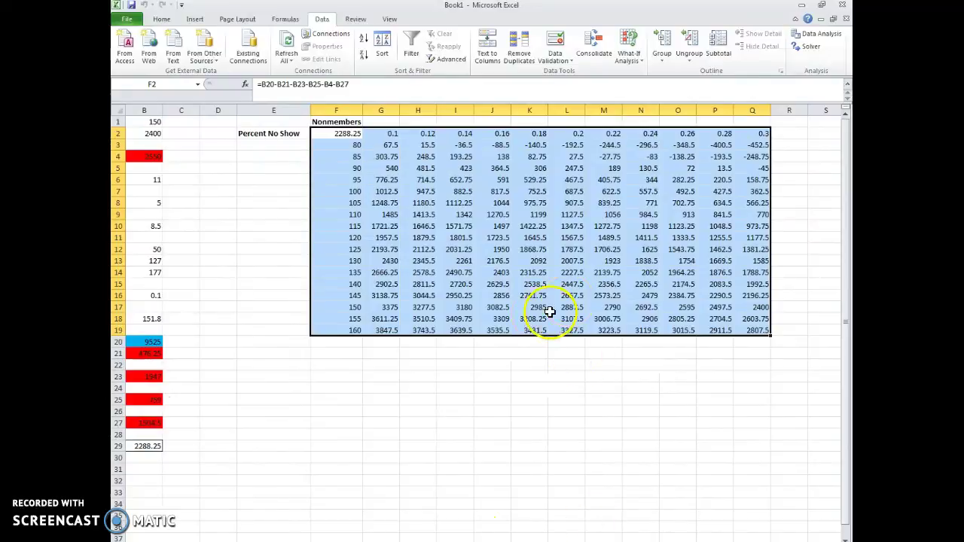
{"action": "left_click", "coordinate": [612, 156]}
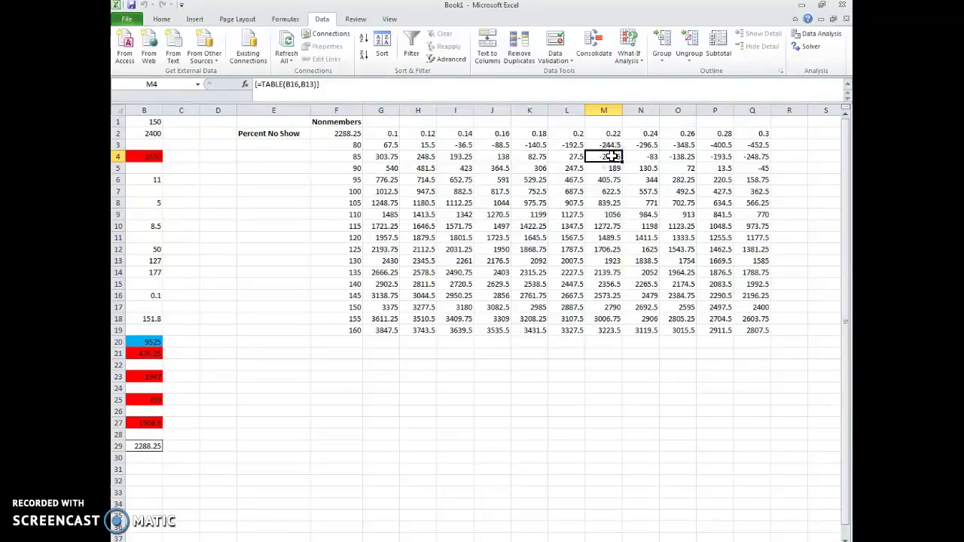
{"action": "left_click", "coordinate": [610, 171]}
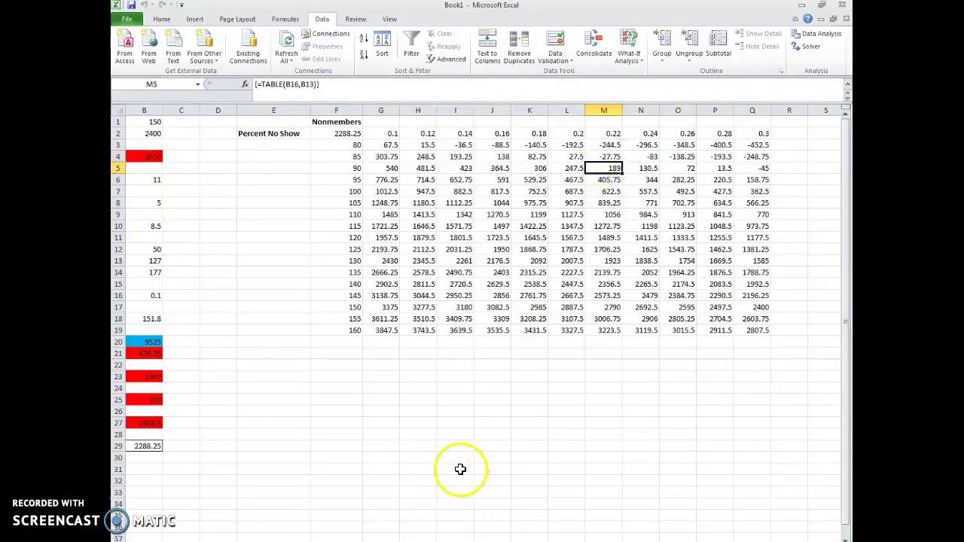
Switch to the MindTap assignment, answer part (b) with Option (iii) and have the work checked.
{"action": "key", "text": "alt+Tab"}
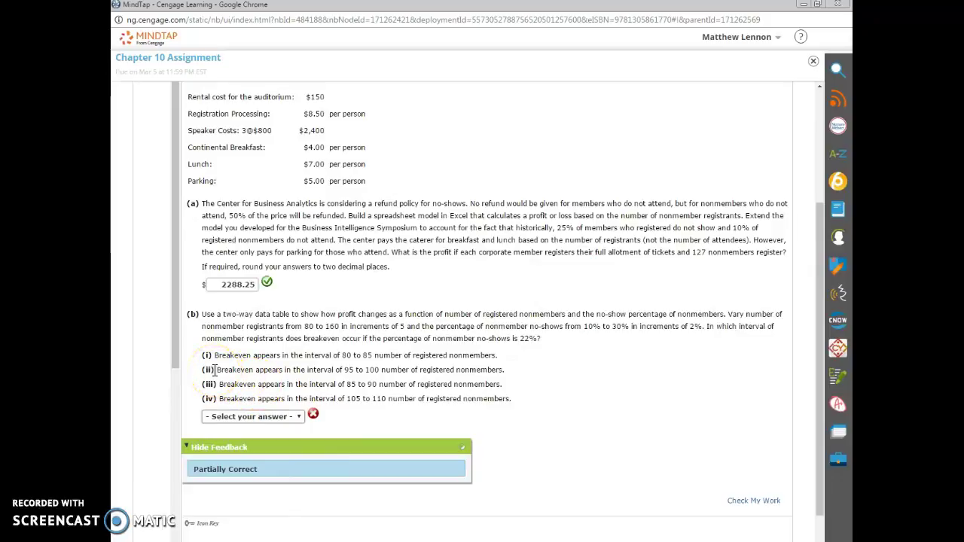
{"action": "left_click", "coordinate": [282, 419]}
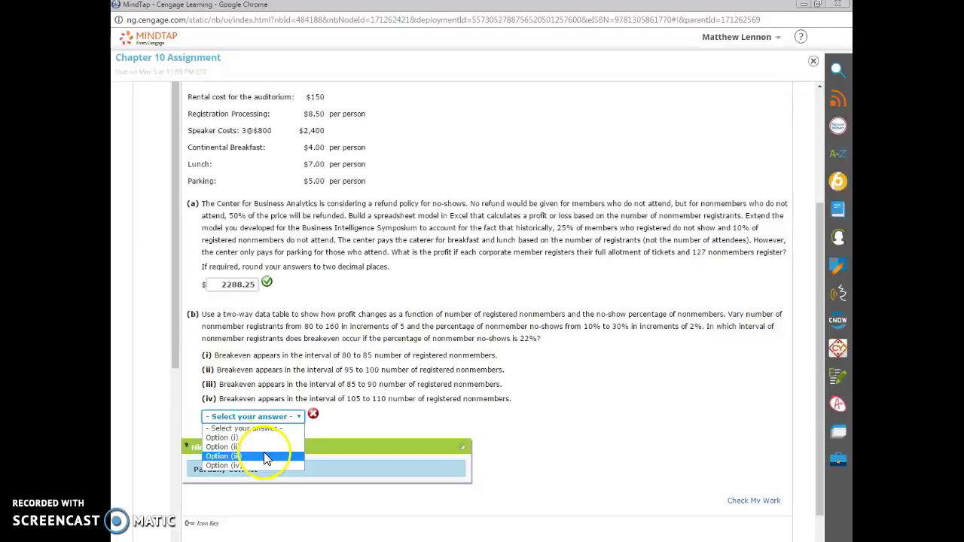
{"action": "left_click", "coordinate": [259, 459]}
{"action": "left_click", "coordinate": [745, 500]}
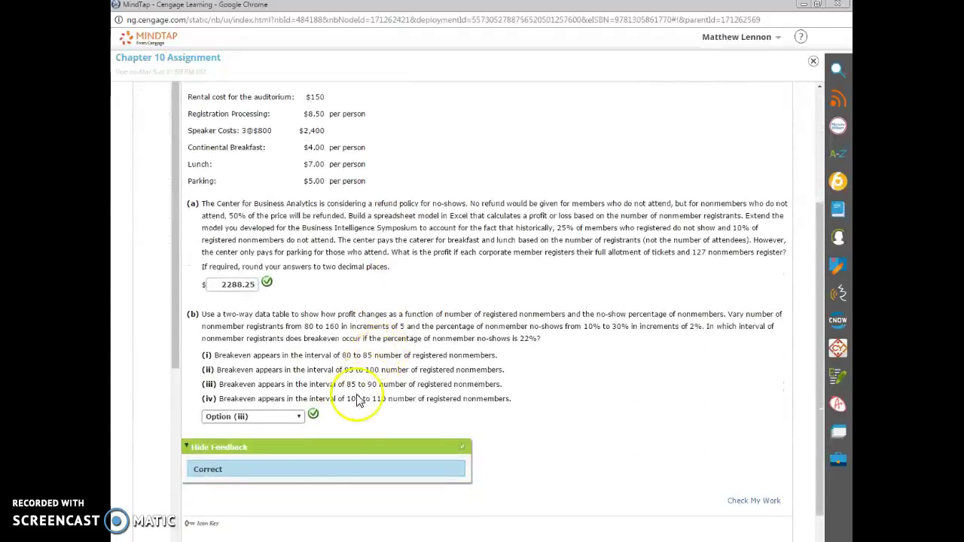
Return to the Excel workbook and apply all borders to the data table results in G3:Q19.
{"action": "key", "text": "alt+Tab"}
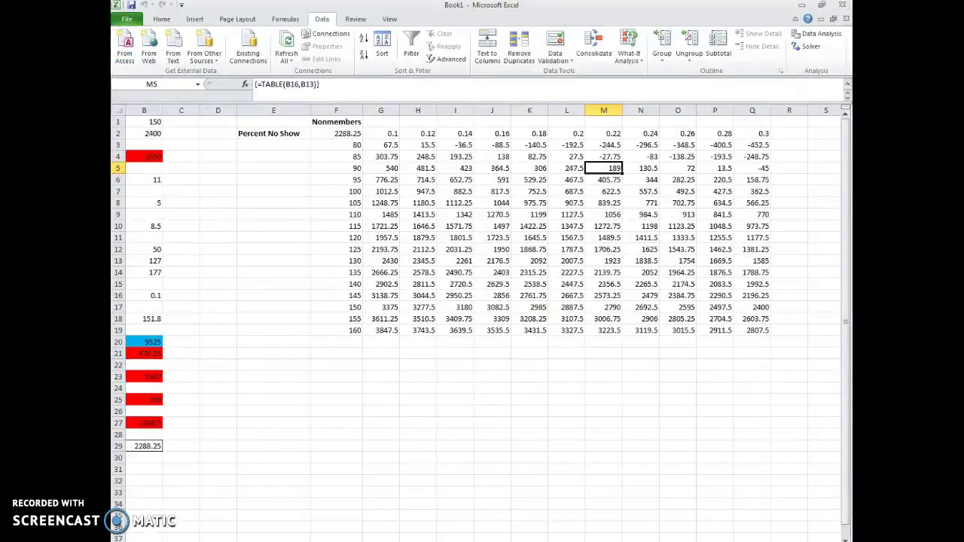
{"action": "left_click_drag", "start_coordinate": [625, 540], "coordinate": [610, 540]}
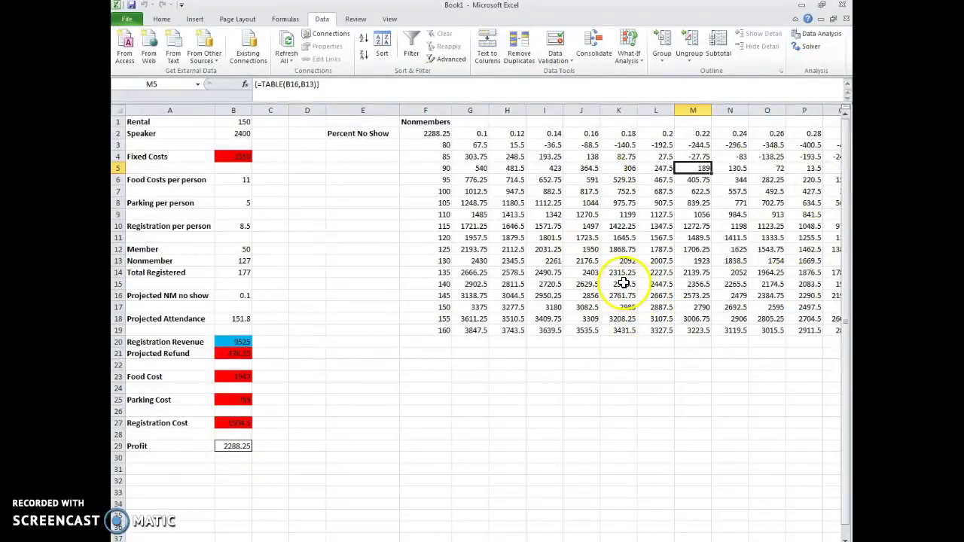
{"action": "left_click_drag", "start_coordinate": [482, 145], "coordinate": [837, 330]}
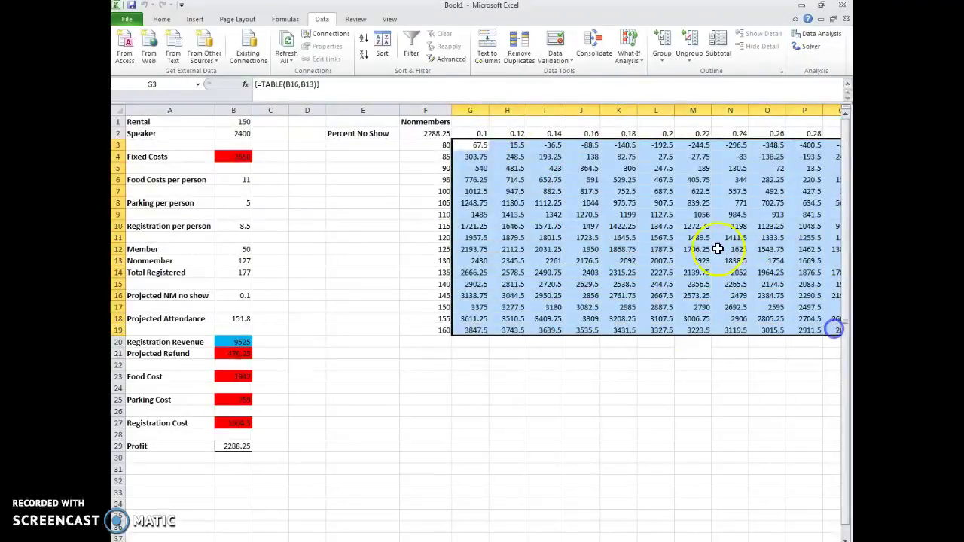
{"action": "left_click", "coordinate": [163, 19]}
{"action": "left_click", "coordinate": [272, 56]}
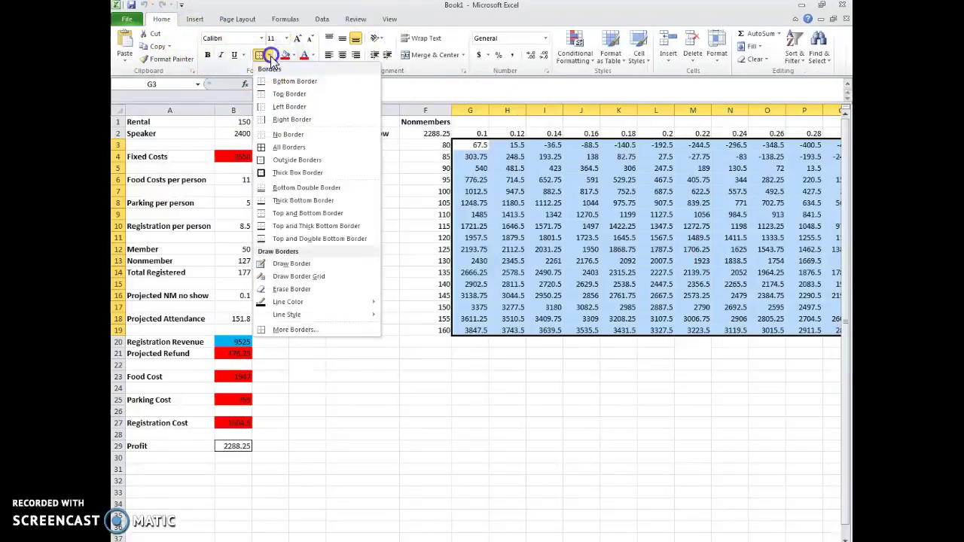
{"action": "left_click", "coordinate": [276, 146]}
{"action": "left_click", "coordinate": [552, 319]}
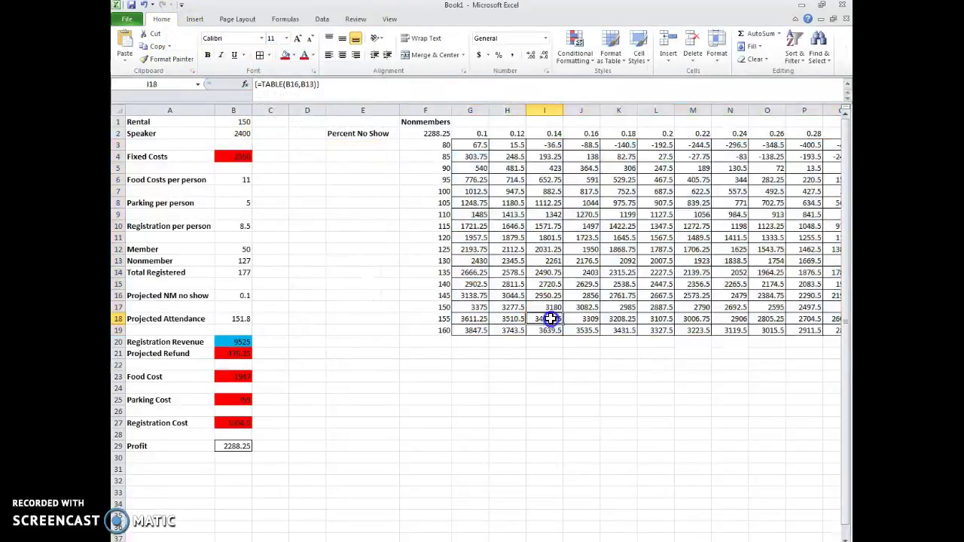